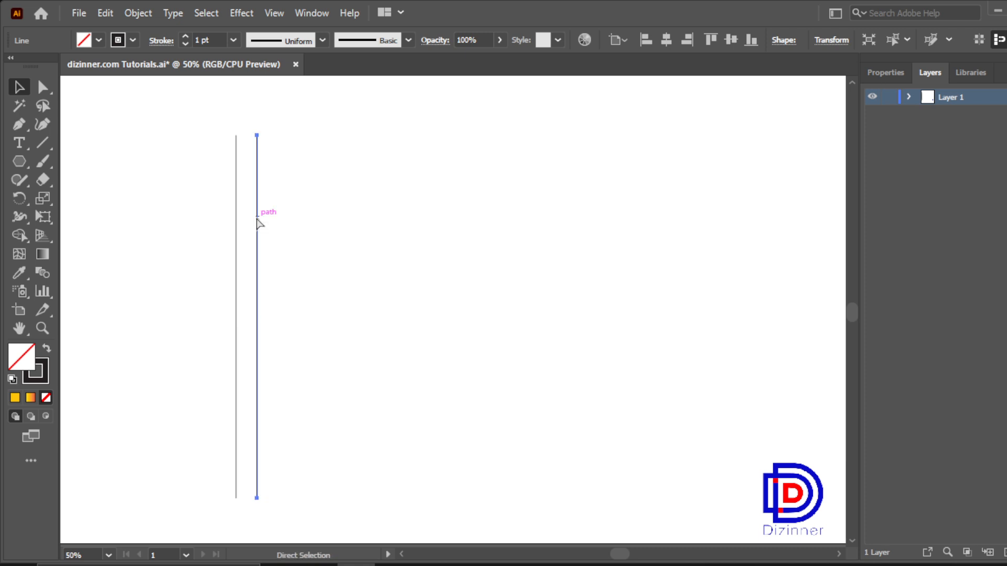
Step: Repeat the line duplication at equal spacing to build a row of 14 parallel vertical lines
key(ctrl+d)
key(ctrl+d)
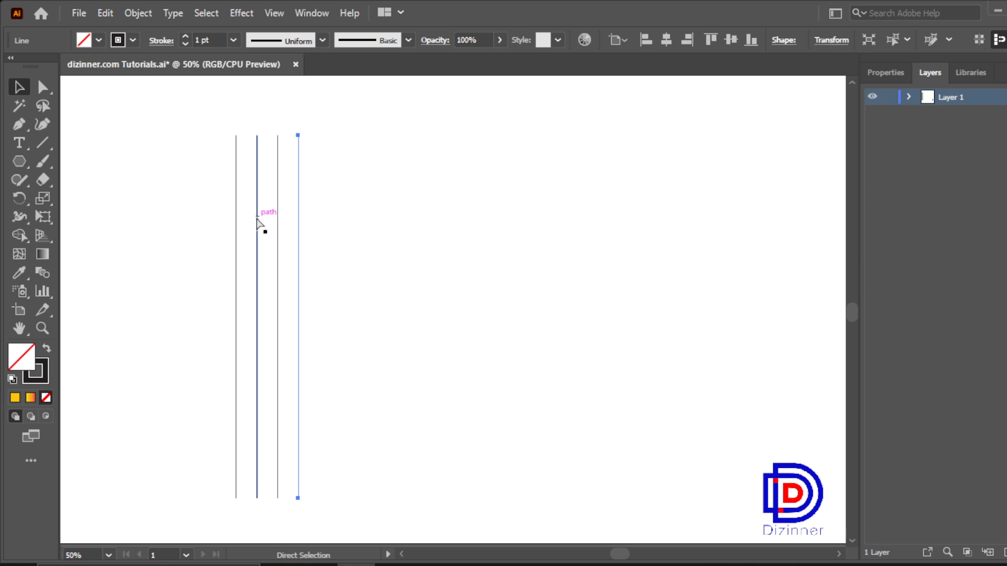
key(ctrl+d)
key(ctrl+d)
key(ctrl+d)
key(ctrl+d)
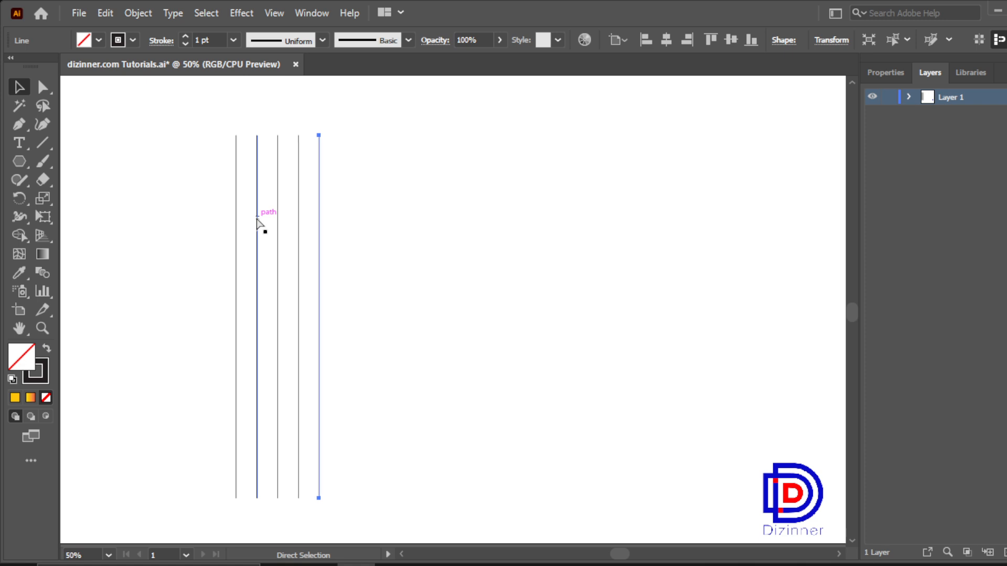
key(ctrl+d)
key(ctrl+d)
key(ctrl+d)
key(ctrl+d)
key(ctrl+d)
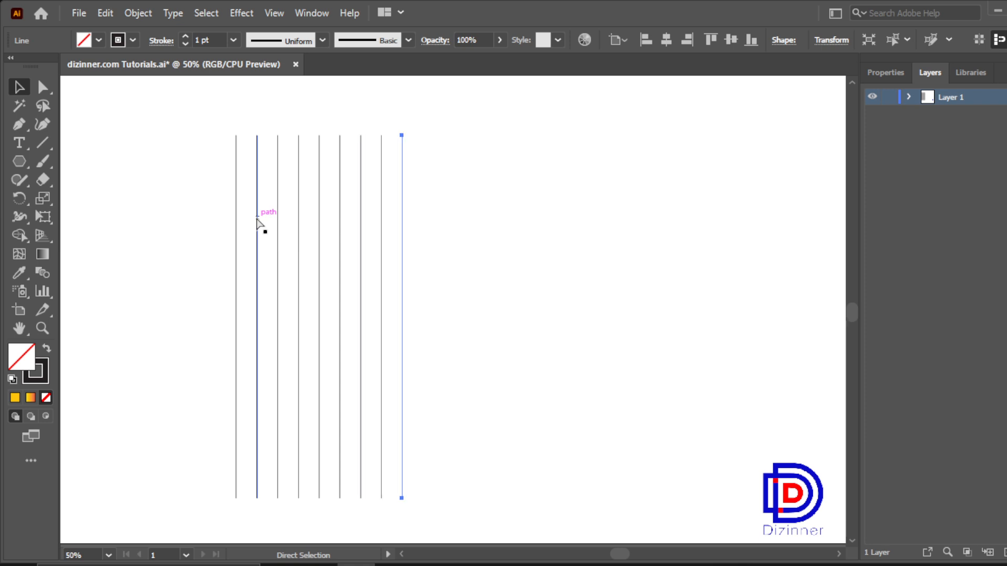
key(ctrl+d)
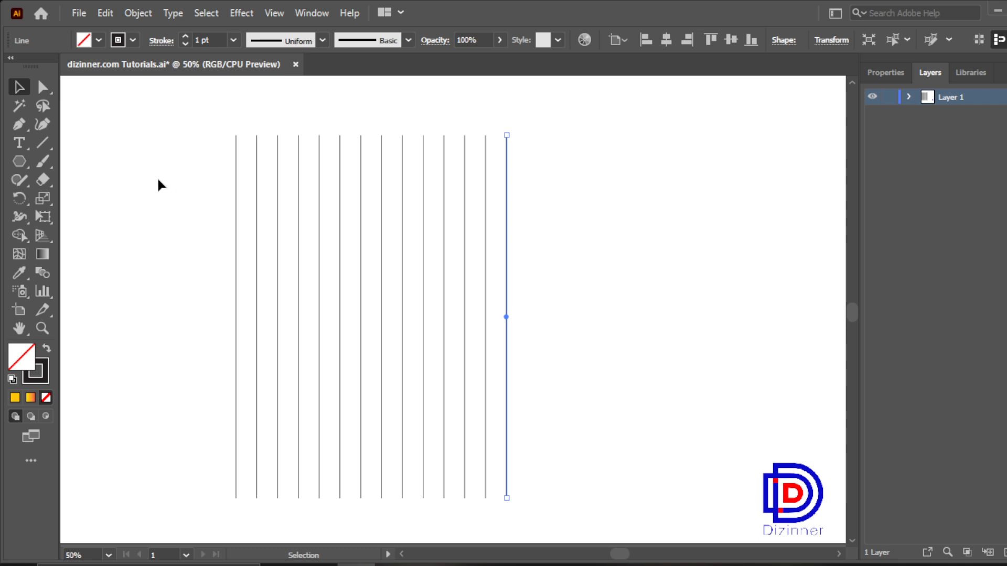
Step: Select all the vertical lines, stretch them taller upward, and shift the whole set sideways toward the middle of the artboard
drag(158, 179, 606, 317)
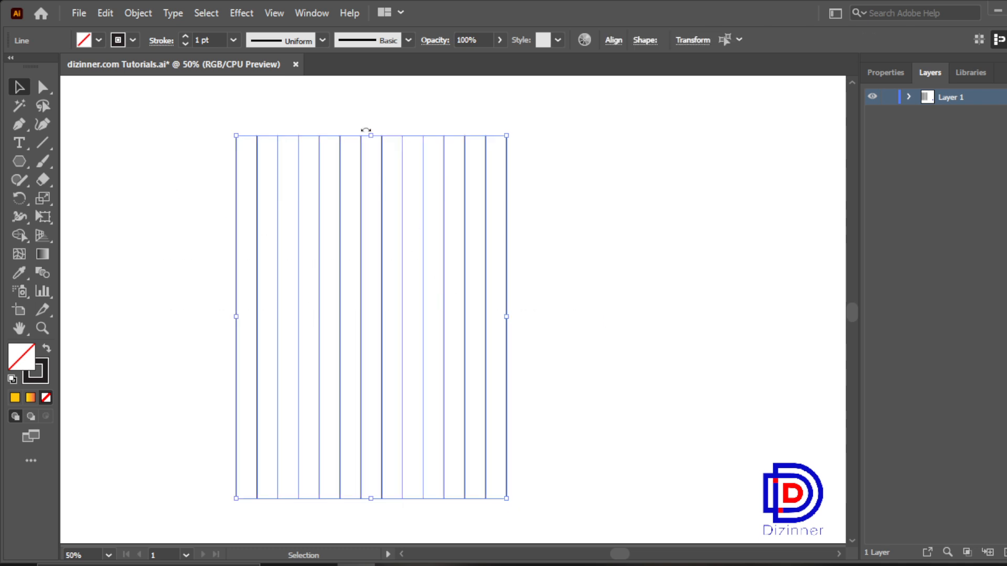
drag(371, 136, 371, 98)
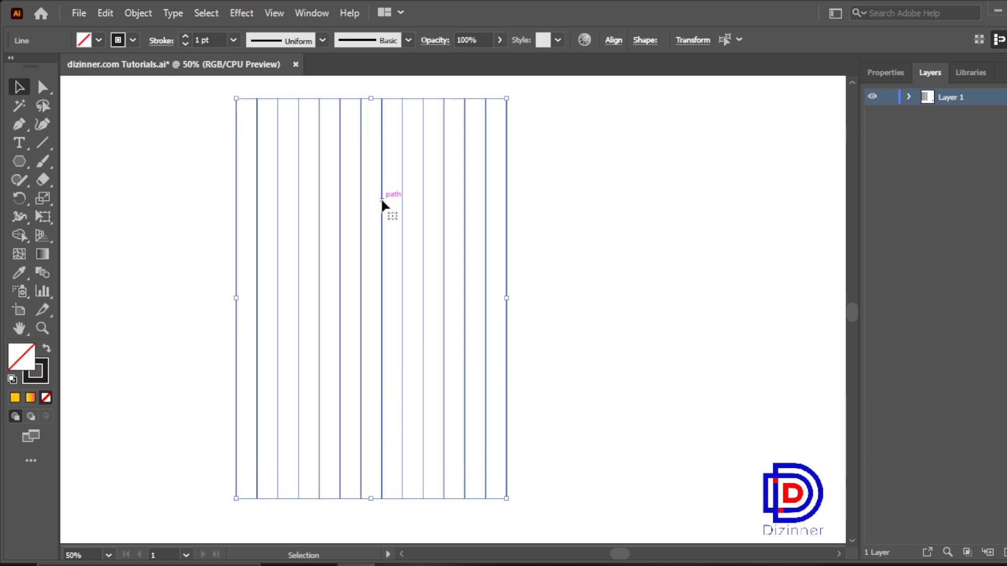
drag(381, 202, 435, 202)
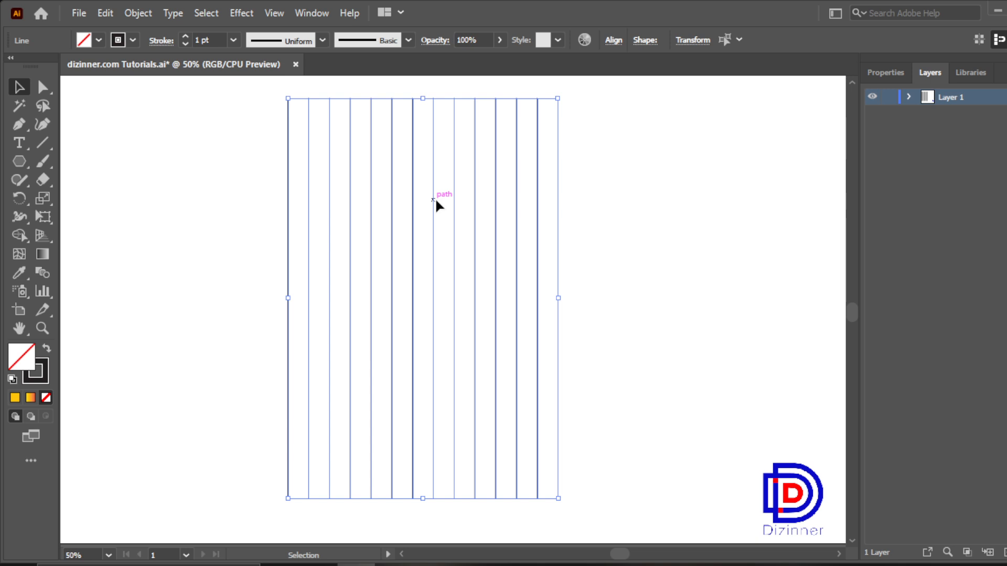
Step: Rotate a copy of the vertical lines by 90° to form a crossing grid, and deselect it
right_click(435, 197)
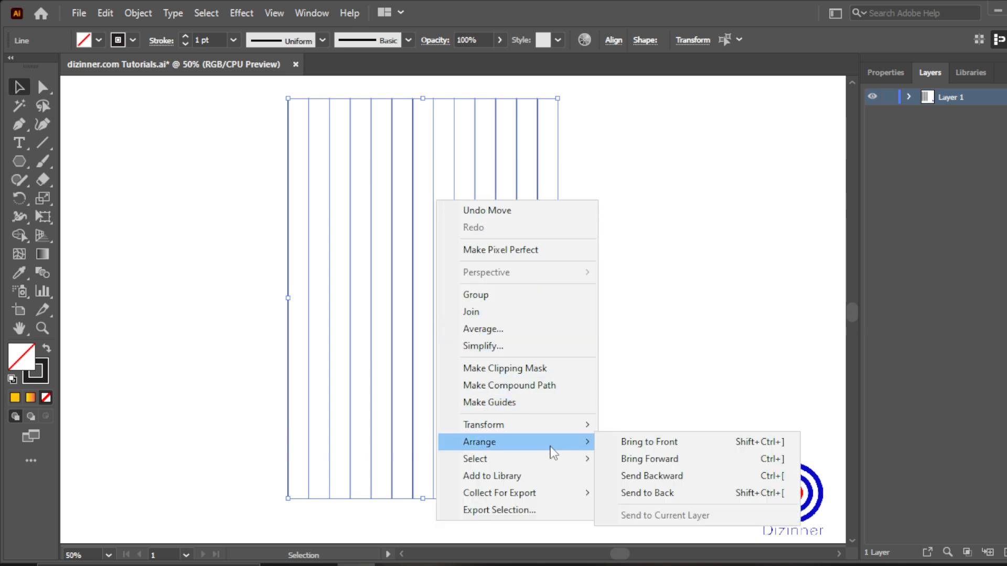
mouse_move(562, 427)
click(627, 465)
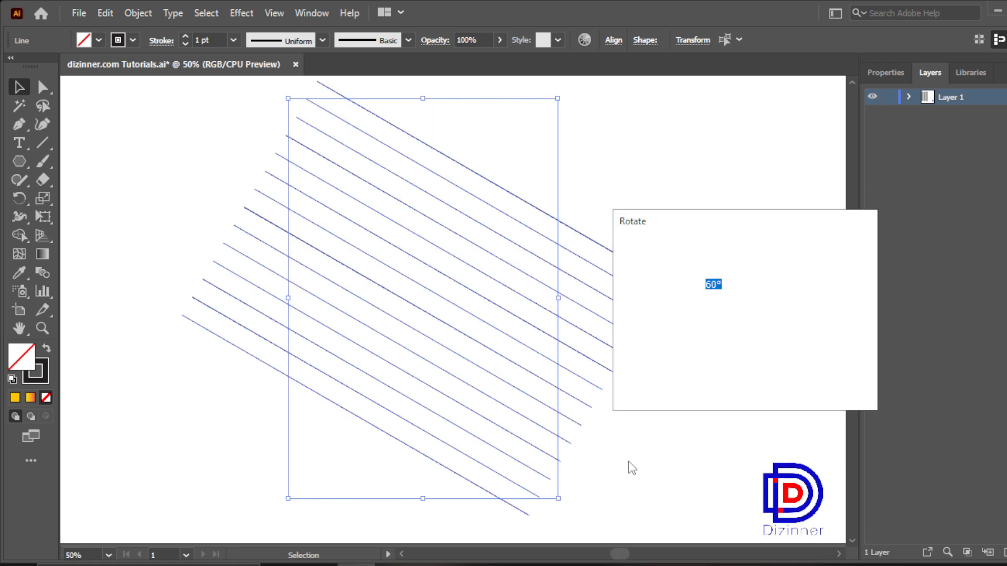
text(90)
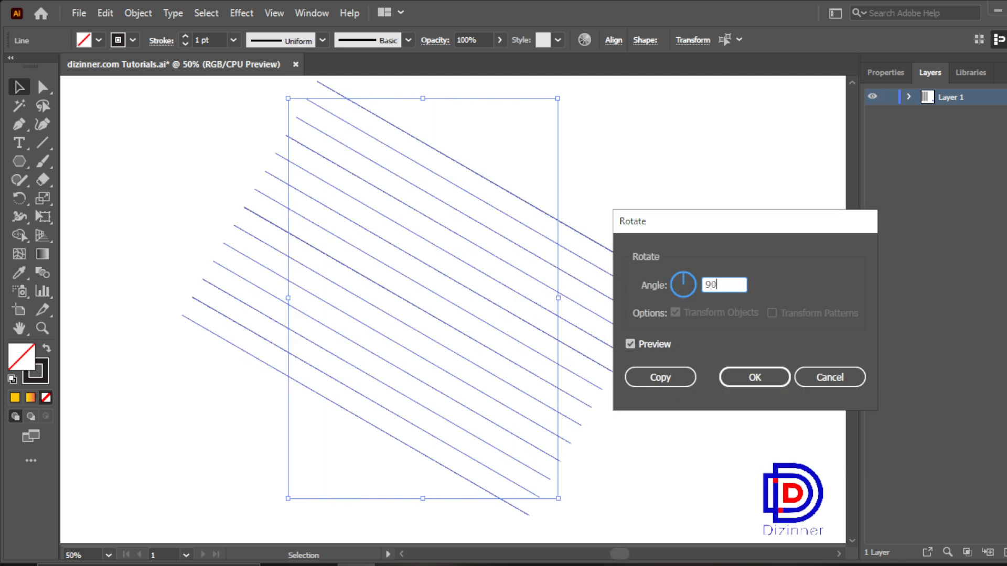
click(650, 376)
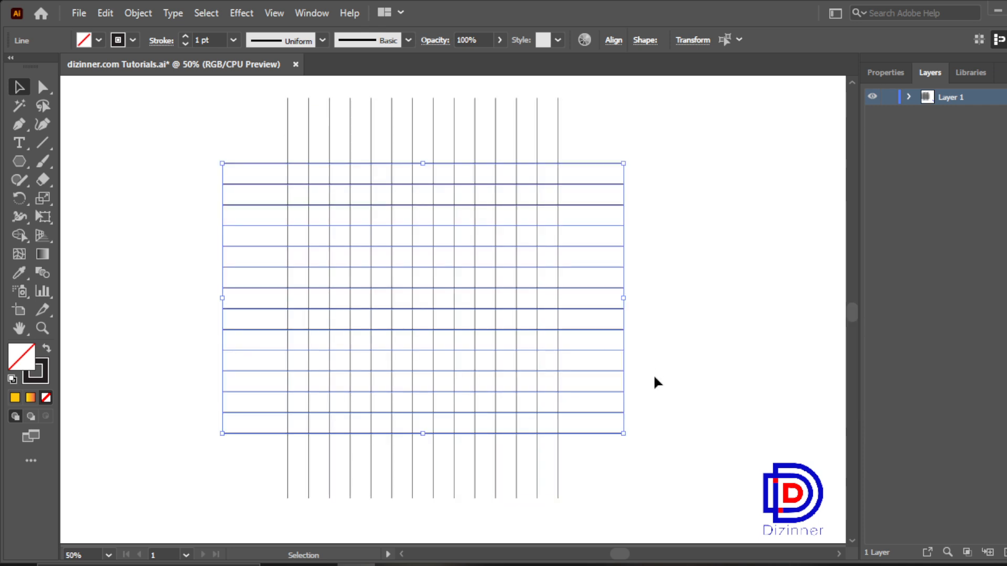
click(729, 359)
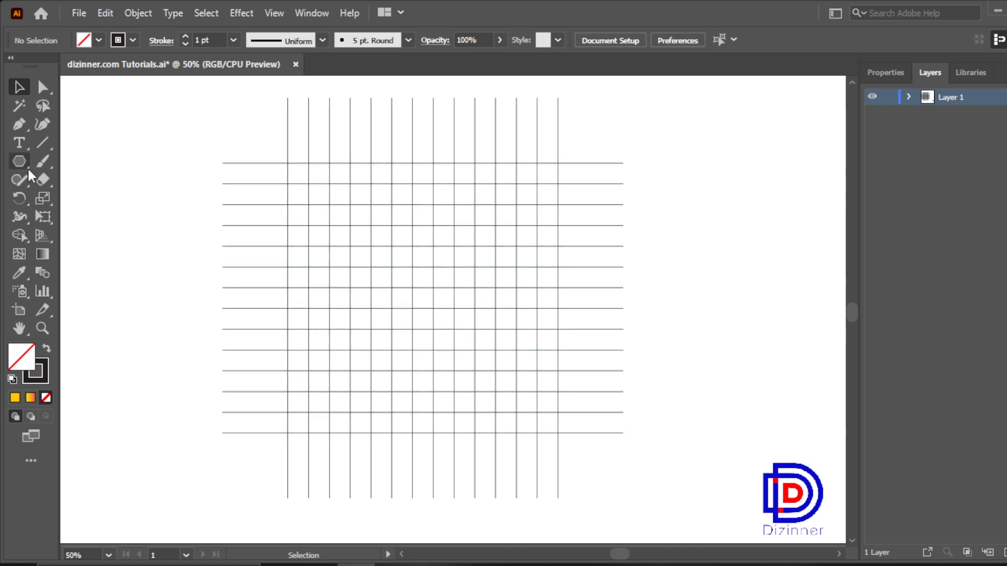
Step: Draw an ellipse centred on the grid and extend it to a circle touching the grid's outermost lines on all four sides
drag(21, 160, 68, 199)
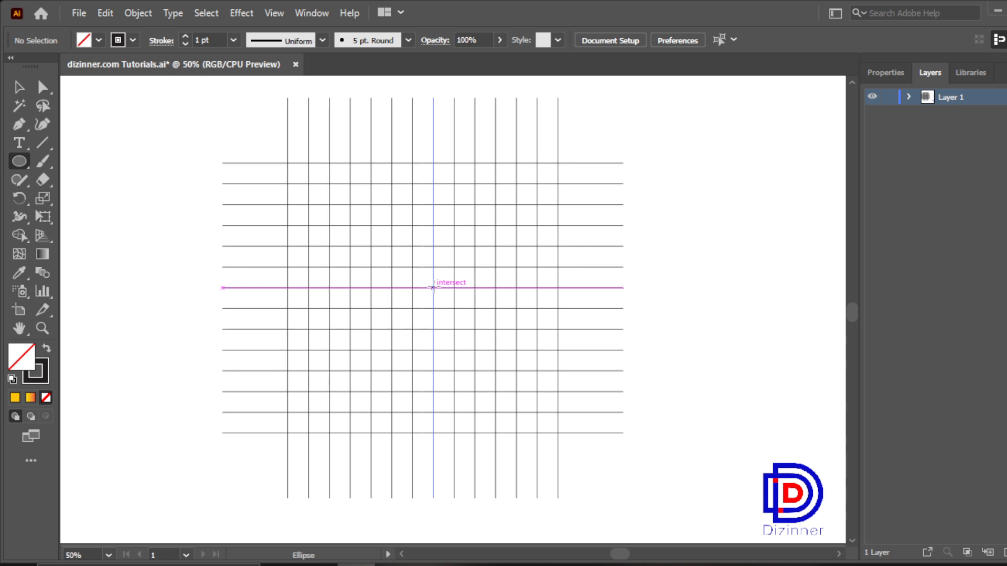
drag(432, 287, 541, 412)
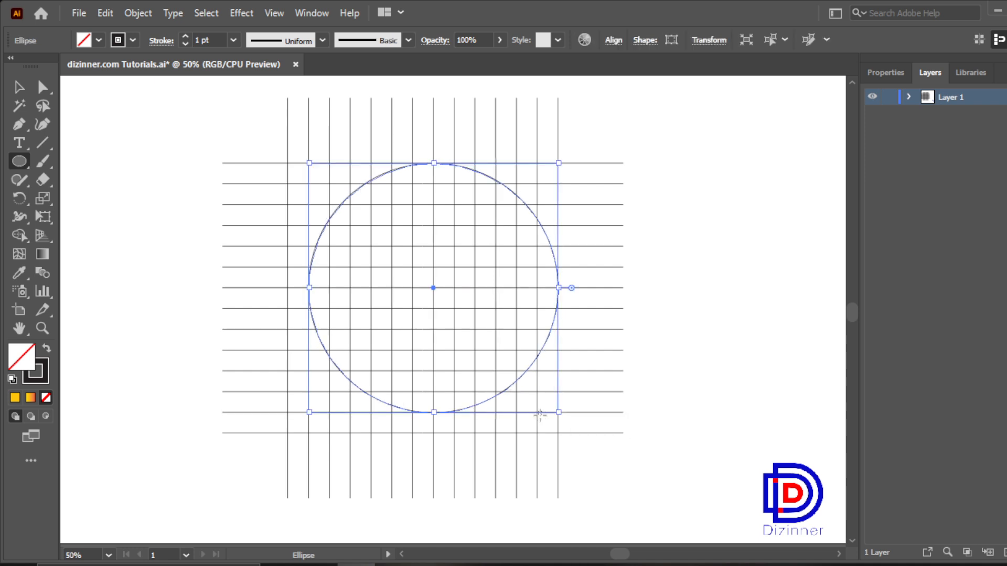
drag(309, 287, 288, 287)
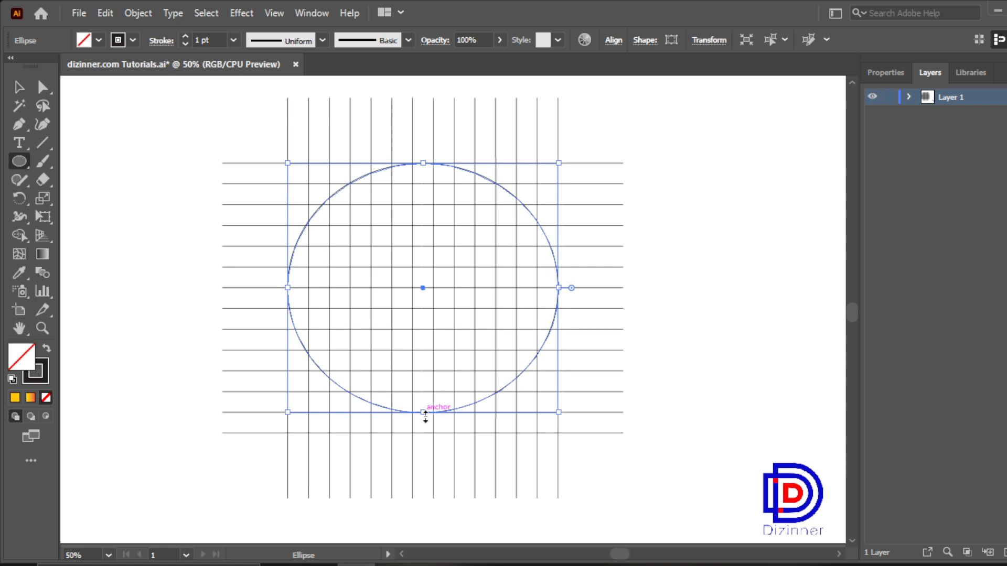
drag(423, 413, 423, 433)
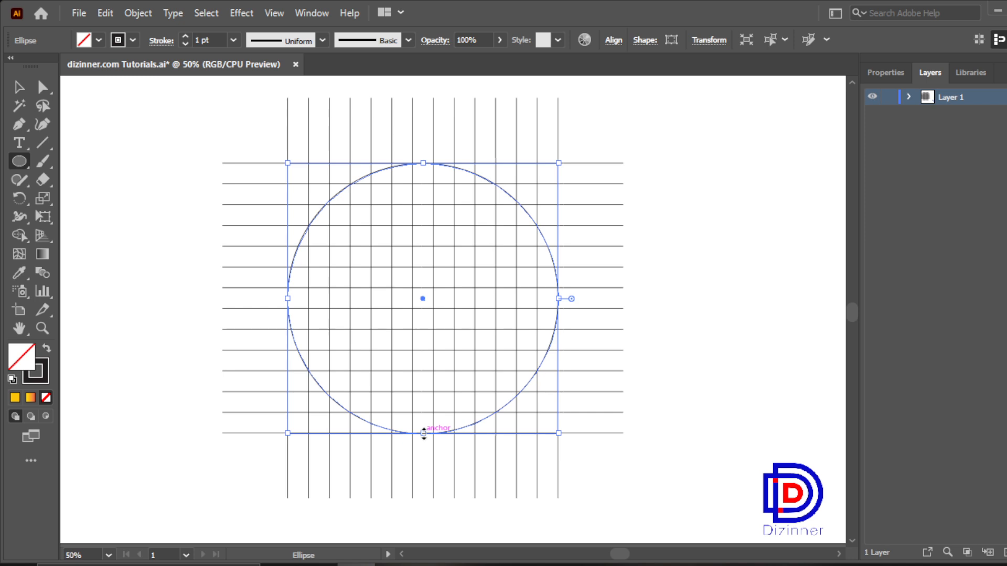
Step: Paste a copy of the circle in place and shrink it concentrically by one grid cell on every side
click(106, 13)
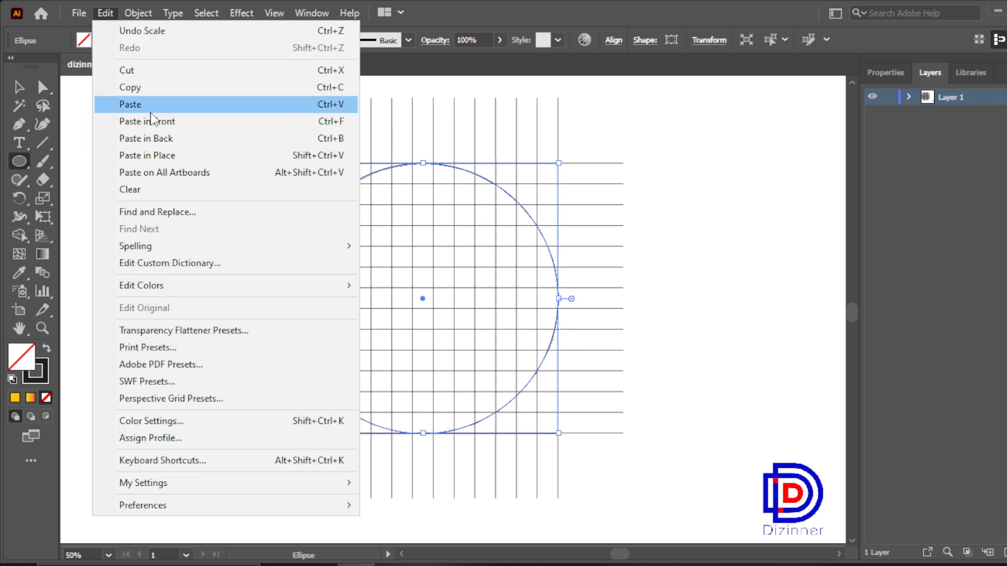
click(150, 90)
click(105, 17)
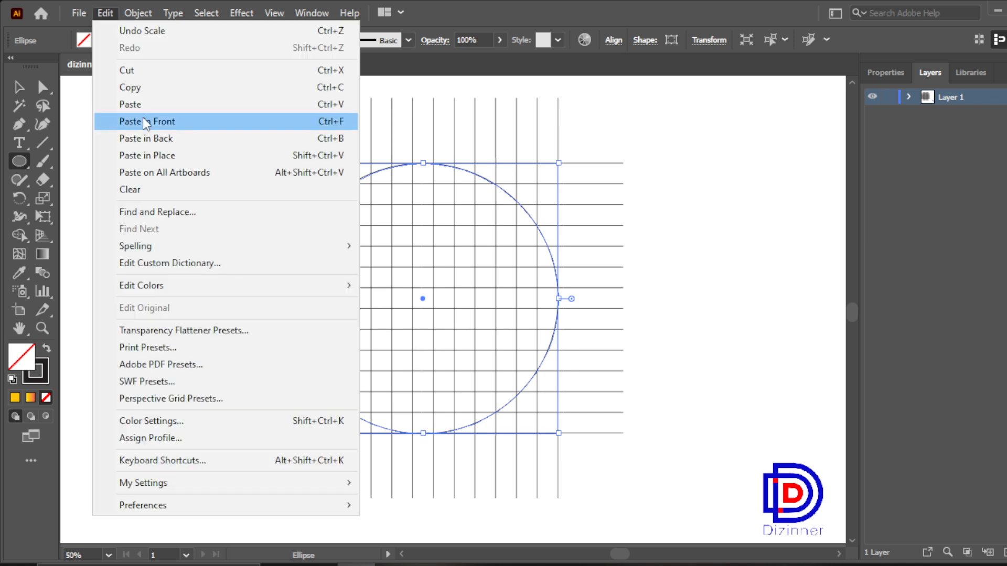
click(164, 157)
drag(559, 299, 538, 296)
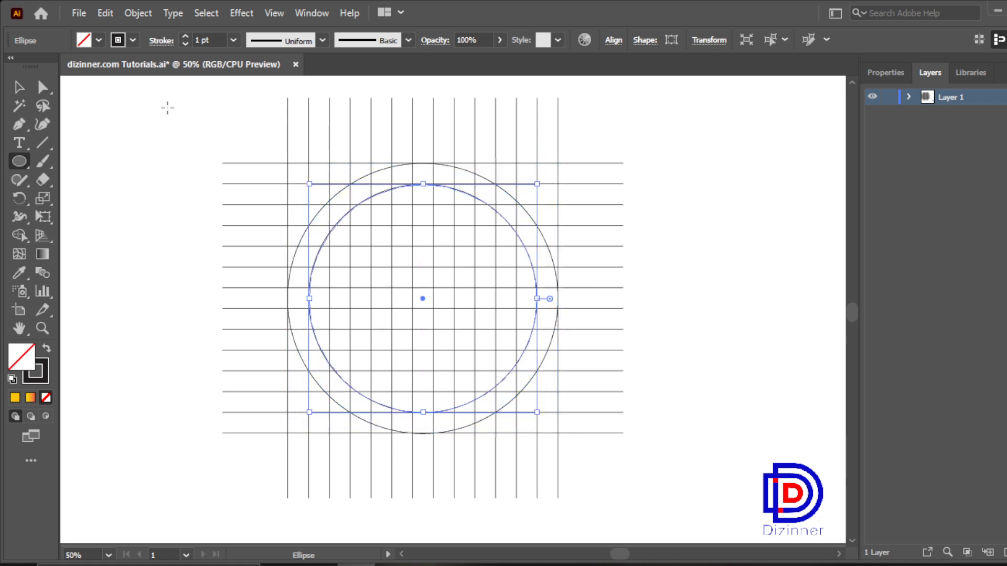
Step: Select the grid and circles, and with Shape Builder and a black fill without stroke merge regions into an H in the circle's left third
key(v)
drag(163, 90, 670, 489)
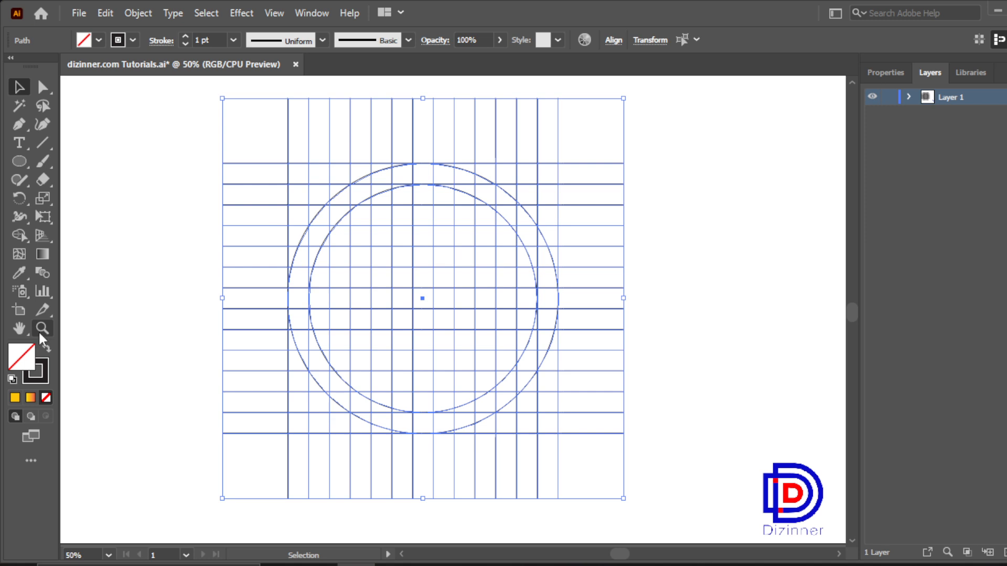
click(18, 236)
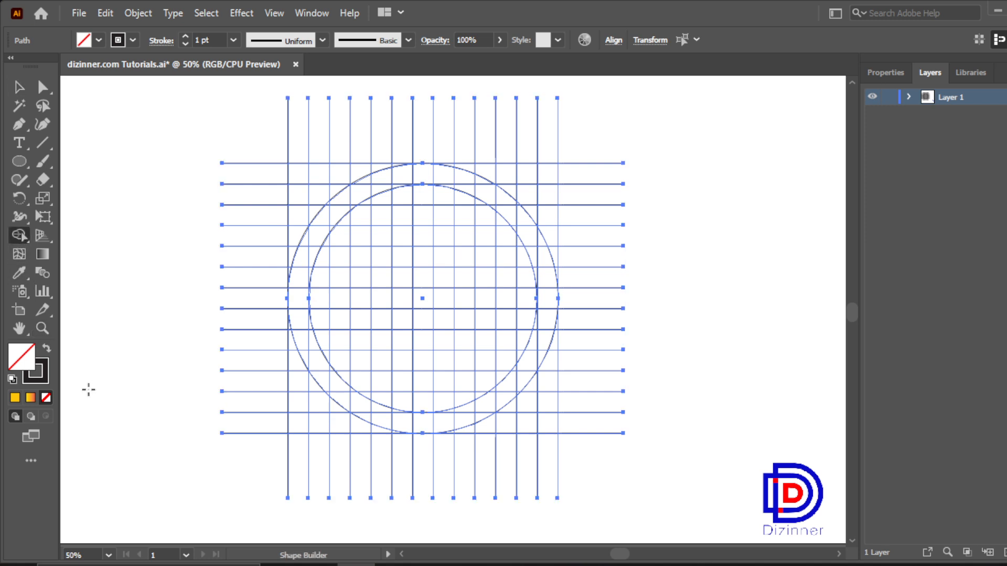
click(47, 349)
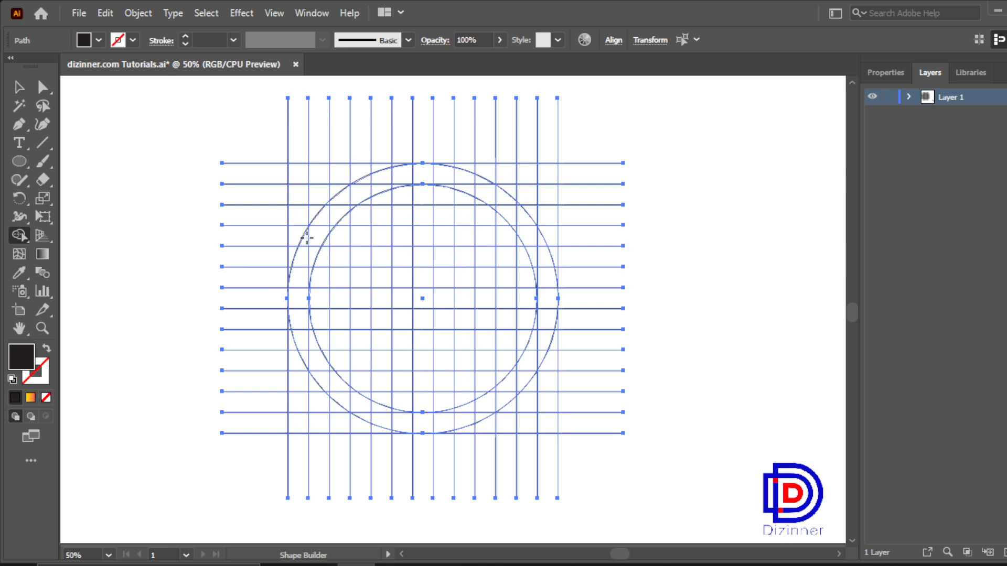
drag(306, 236, 303, 356)
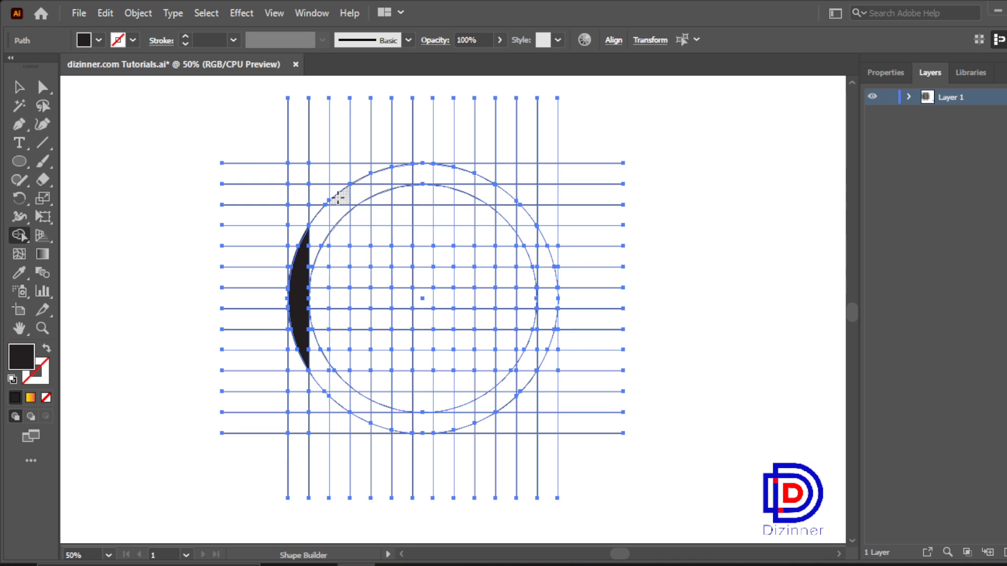
mouse_move(338, 198)
mouse_down()
mouse_move(342, 398)
mouse_move(335, 376)
mouse_up()
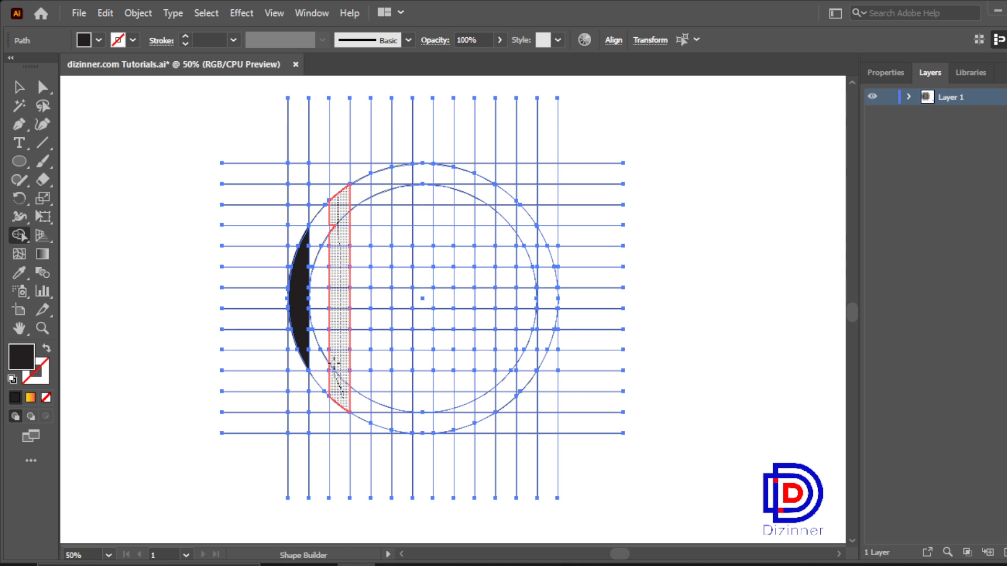
drag(341, 271, 332, 227)
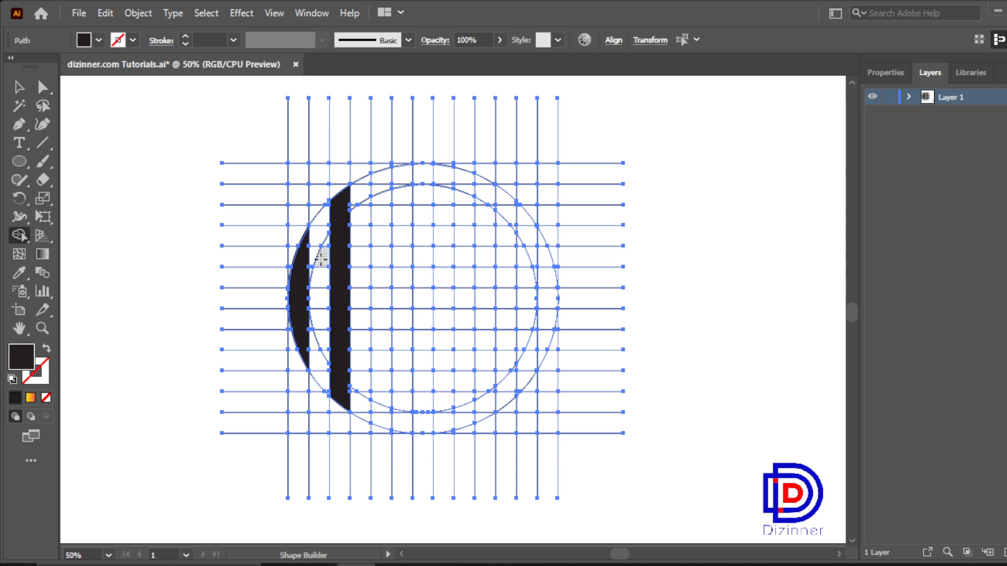
drag(330, 298, 308, 298)
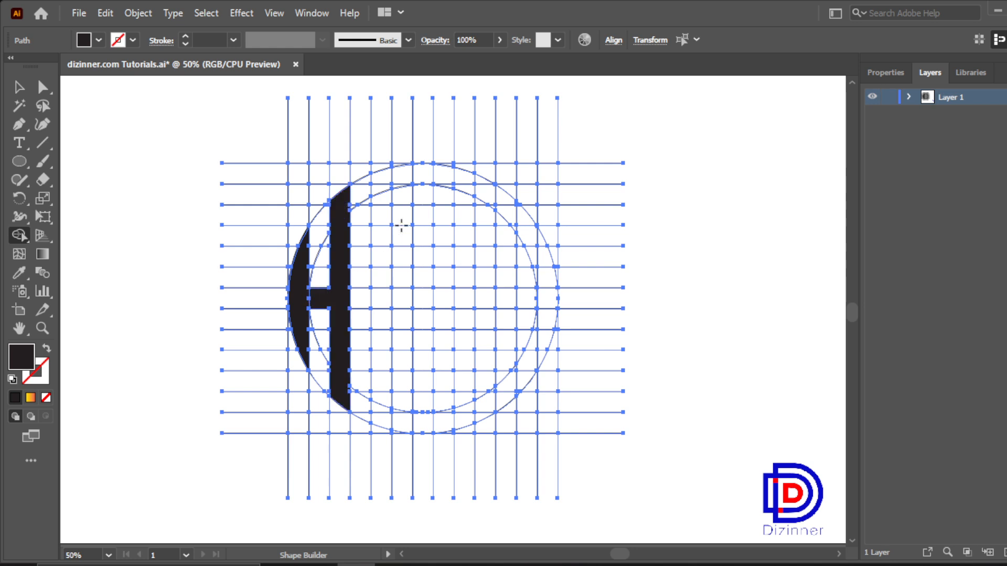
Step: Merge the middle regions into a C-shaped letter with two stems, curved top and bottom bands, and a one-cell gap in its right stem
drag(380, 200, 381, 332)
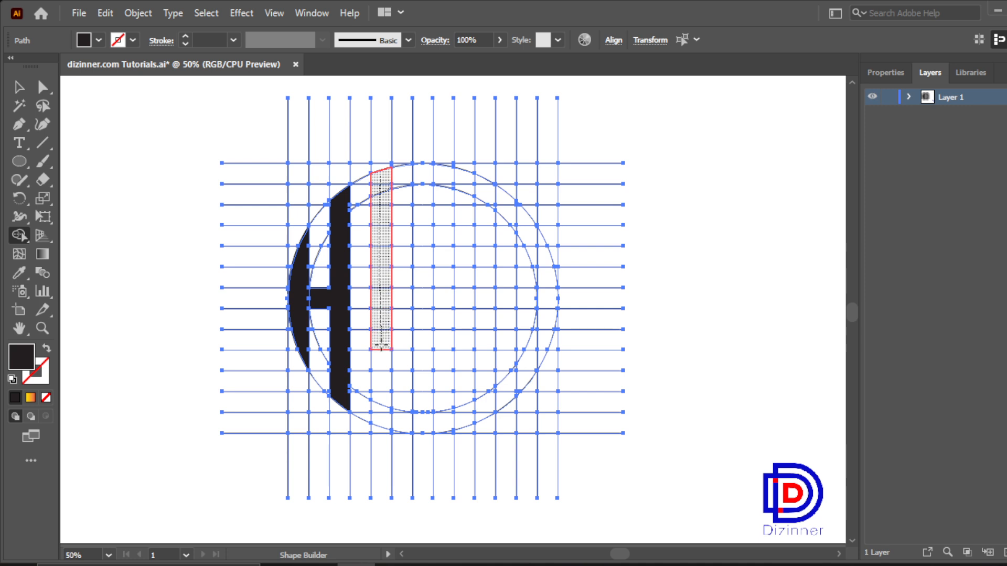
mouse_move(381, 347)
mouse_down()
mouse_move(381, 413)
mouse_move(416, 420)
mouse_move(400, 416)
mouse_up()
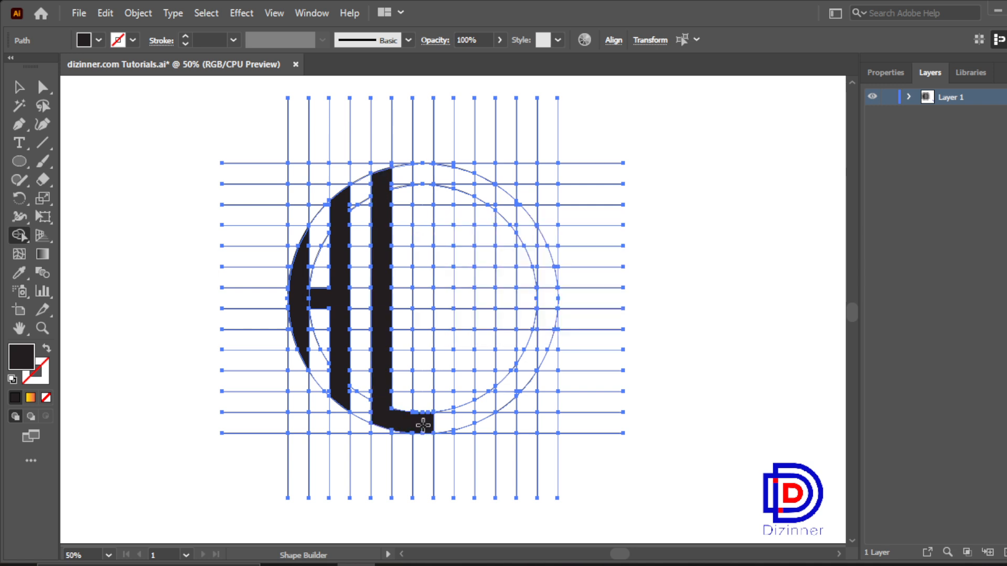
mouse_move(386, 180)
mouse_down()
mouse_move(422, 171)
mouse_move(389, 185)
mouse_up()
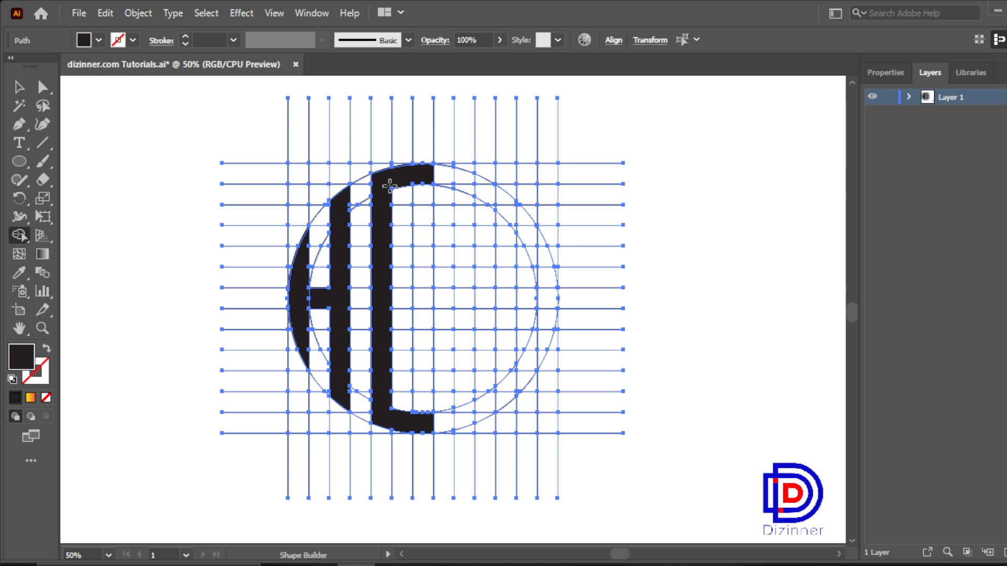
drag(423, 179, 420, 281)
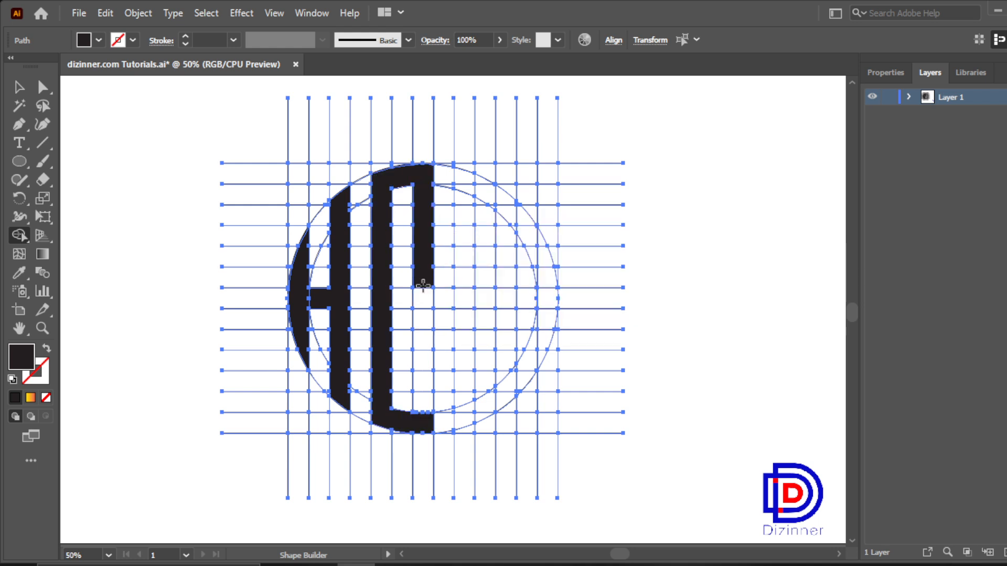
drag(420, 317, 422, 420)
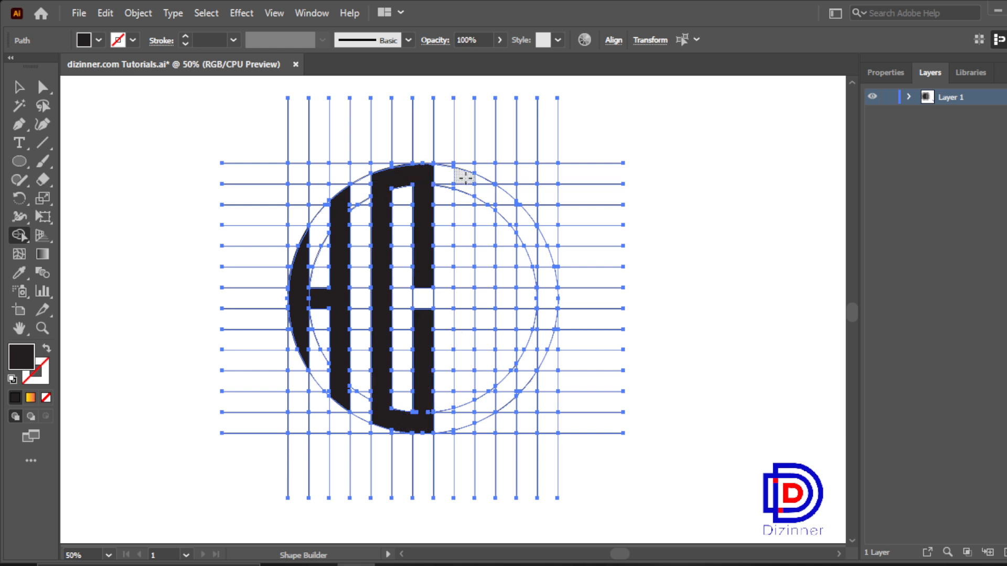
Step: Merge the right-hand regions into an M with two vertical stems, a band following the upper arc, and the circle's outer right segment
drag(464, 178, 463, 419)
mouse_move(465, 177)
mouse_down()
mouse_move(513, 216)
mouse_move(502, 230)
mouse_move(504, 401)
mouse_up()
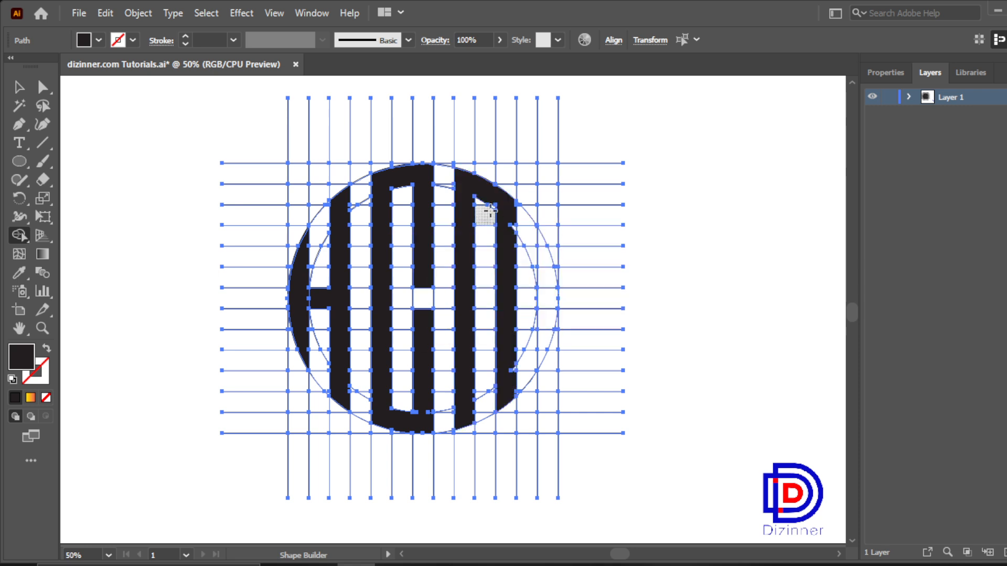
mouse_move(492, 196)
mouse_down()
mouse_move(513, 253)
mouse_move(512, 222)
mouse_move(533, 235)
mouse_up()
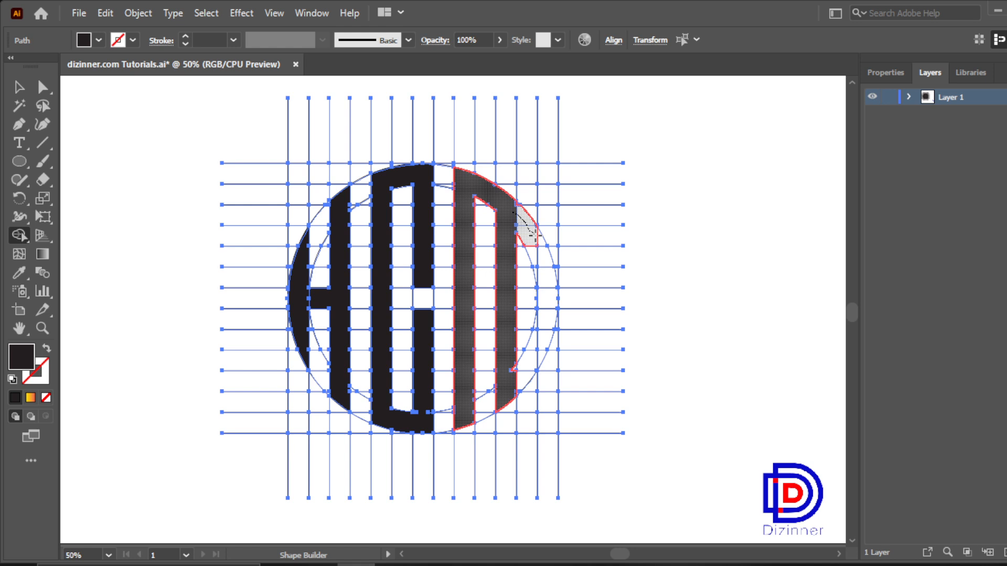
mouse_move(536, 239)
mouse_down()
mouse_move(550, 309)
mouse_move(541, 360)
mouse_up()
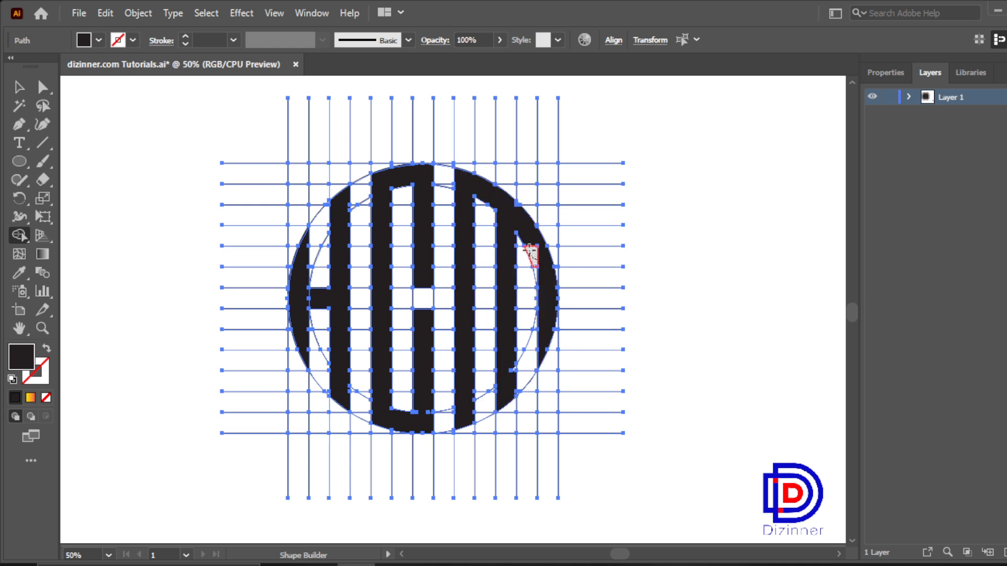
drag(527, 246, 547, 315)
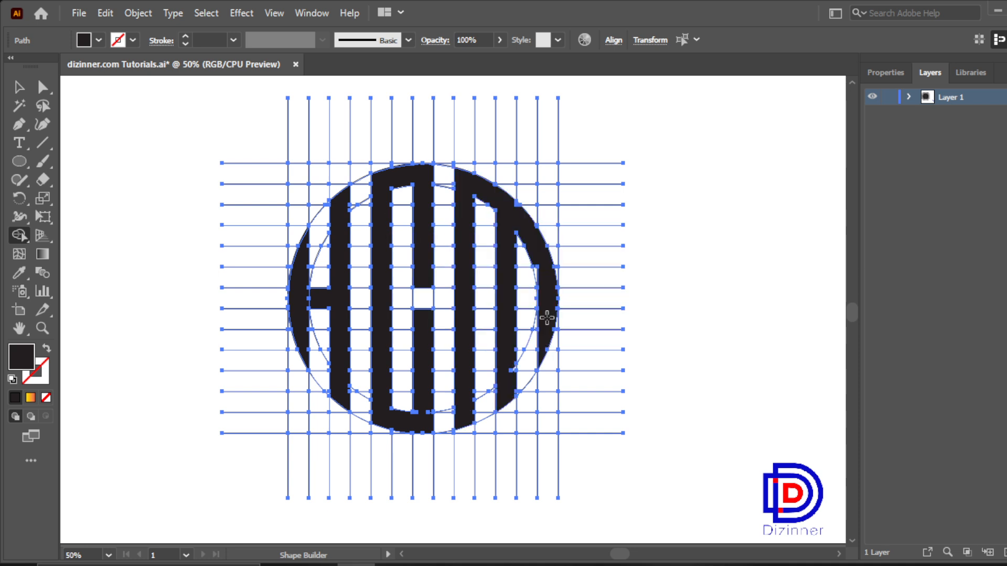
Step: With Shape Builder and no stroke, merge the leftover slivers along the M's upper arc, outer right band and second stem into the letter
click(37, 330)
click(456, 341)
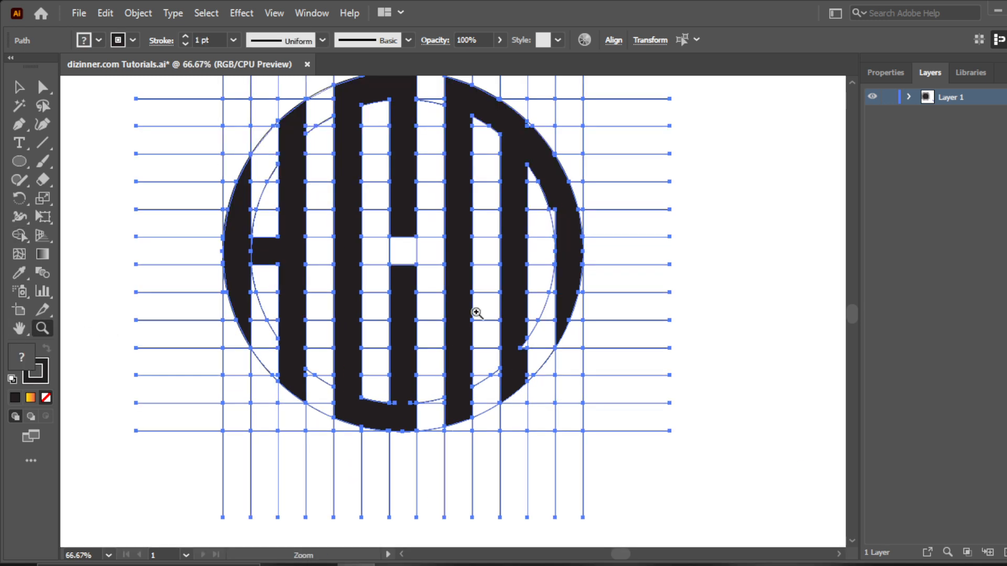
click(481, 237)
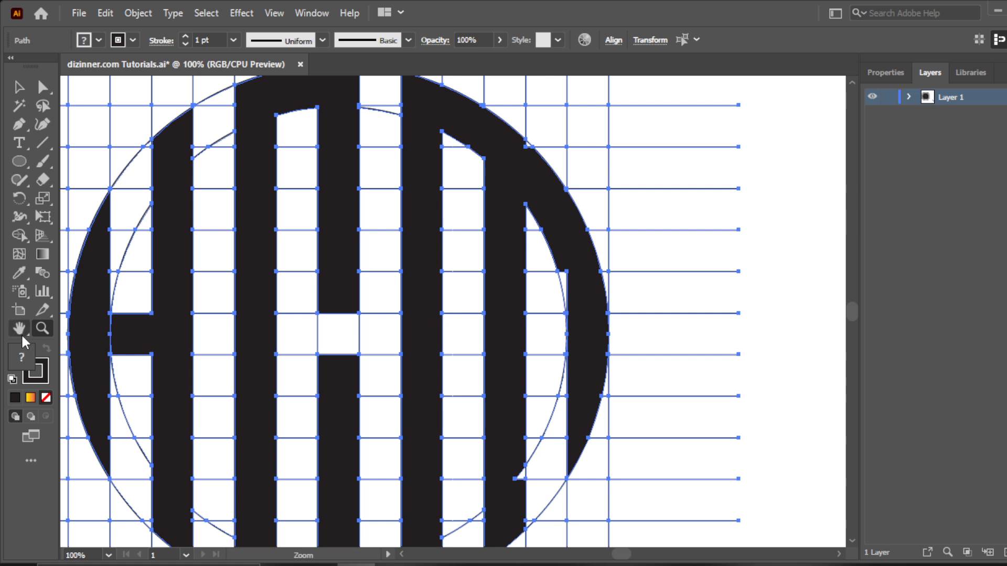
click(21, 232)
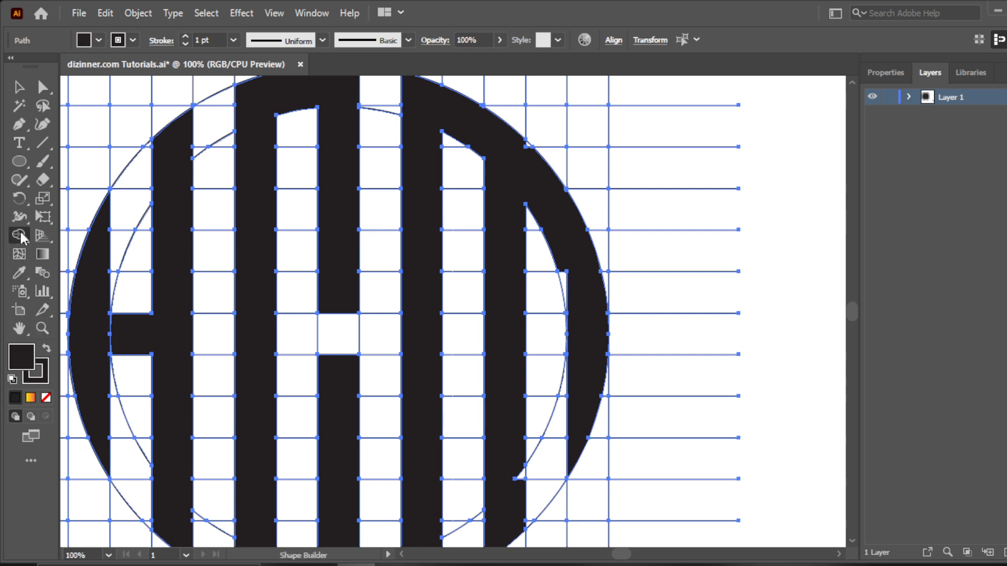
click(131, 41)
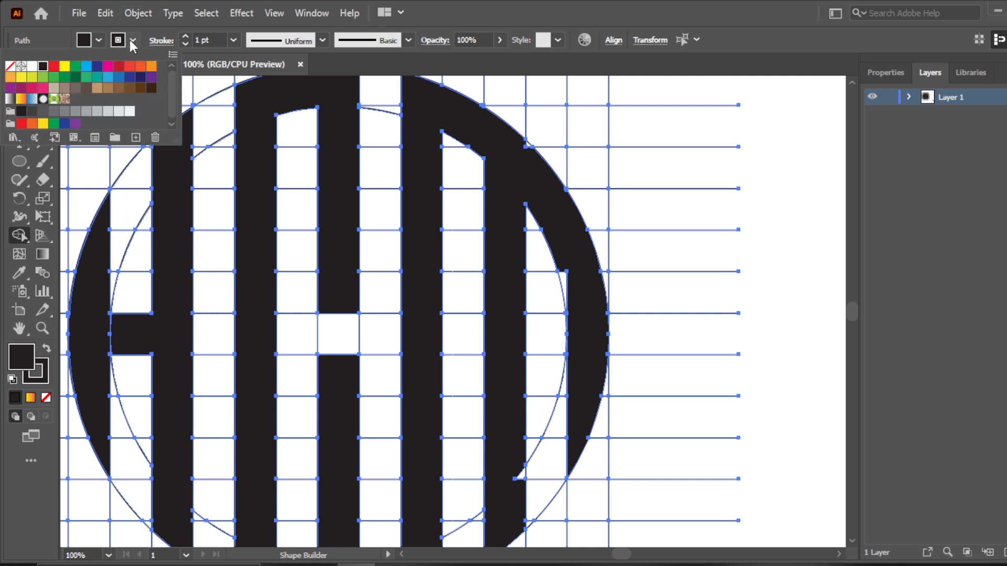
click(10, 66)
click(516, 146)
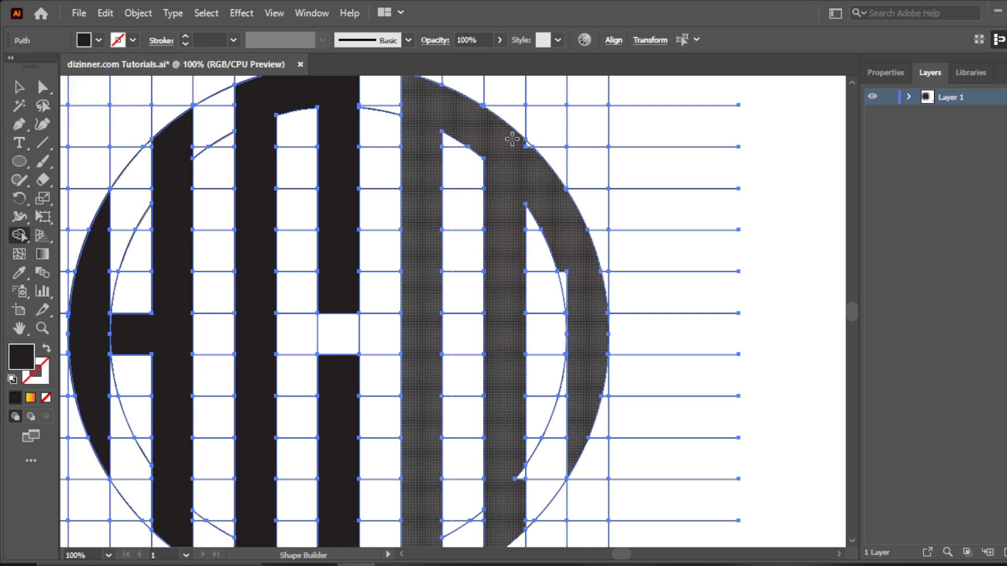
drag(514, 140, 525, 143)
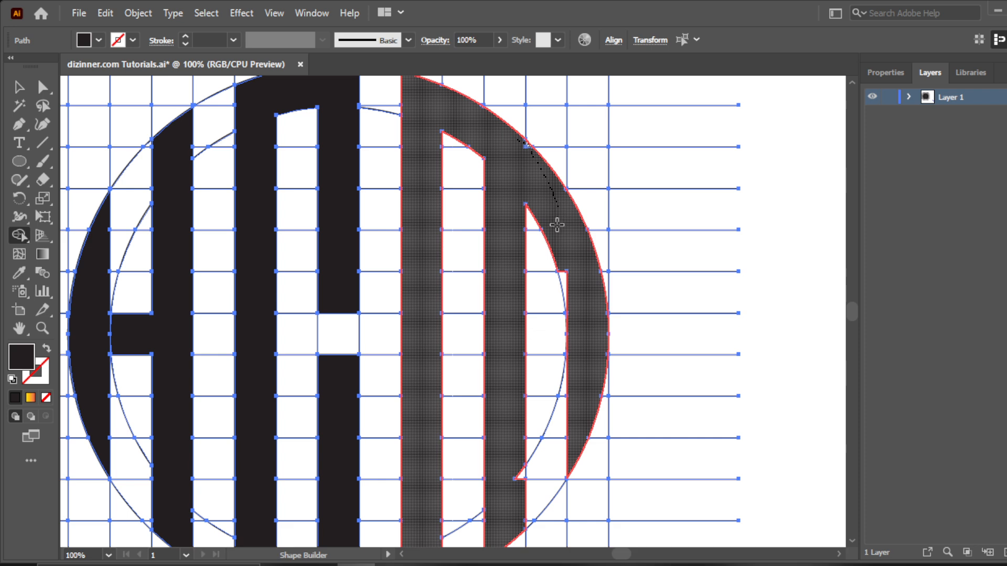
drag(560, 268, 565, 293)
drag(581, 354, 580, 353)
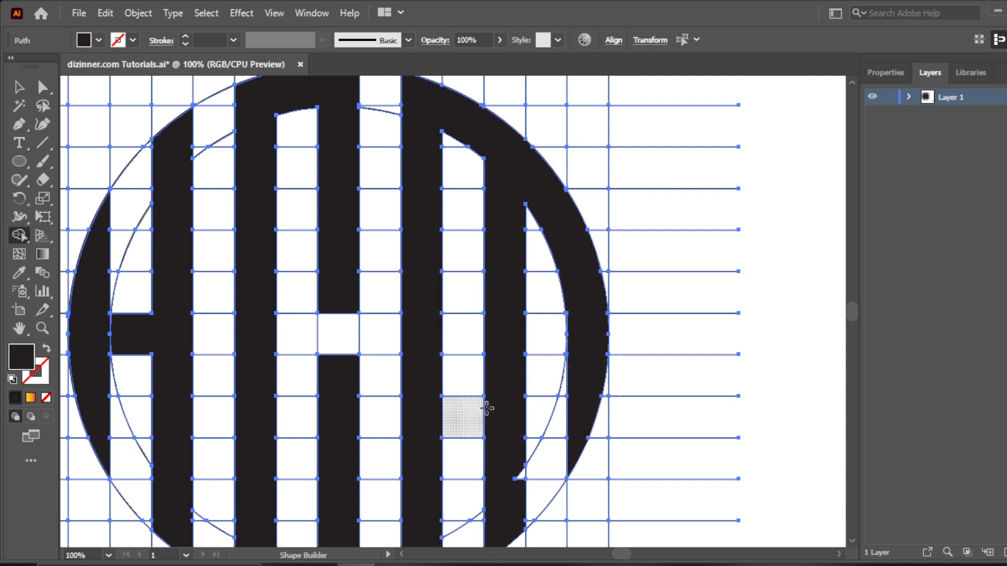
drag(510, 433, 521, 487)
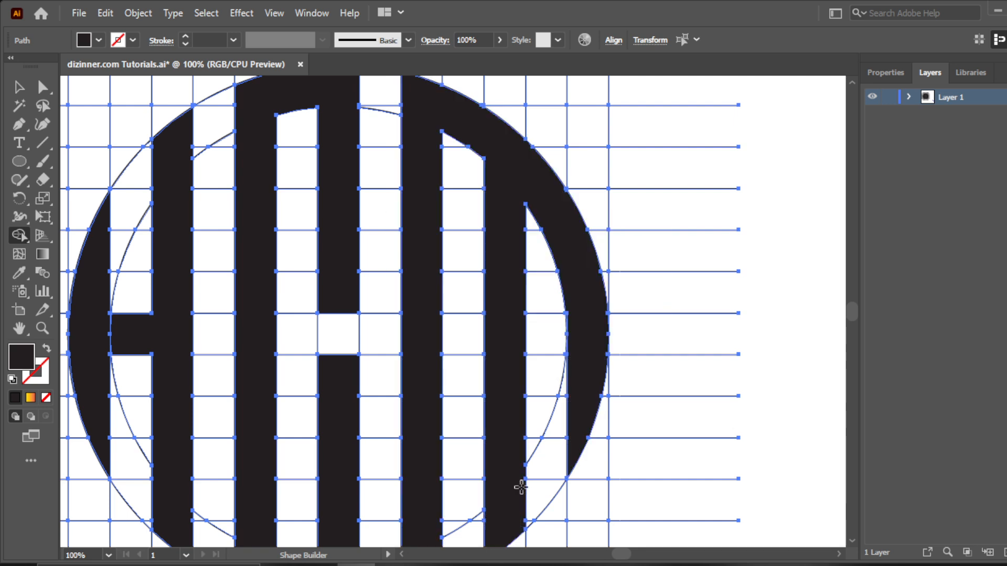
Step: Deselect the artwork and extend the artboard's left edge outward until it is 614.283 mm wide
click(19, 328)
drag(281, 358, 388, 313)
click(42, 328)
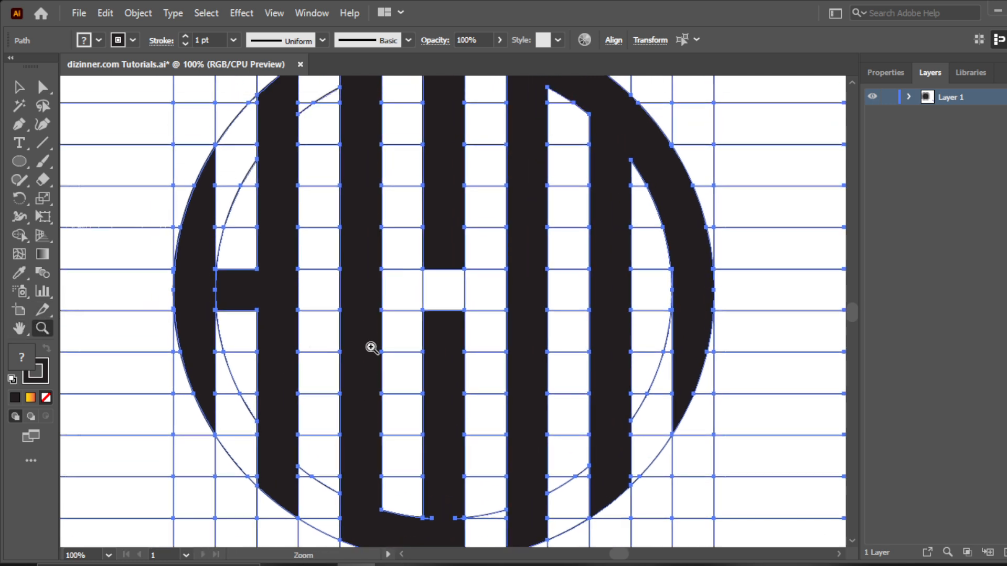
alt+click(476, 348)
alt+click(476, 348)
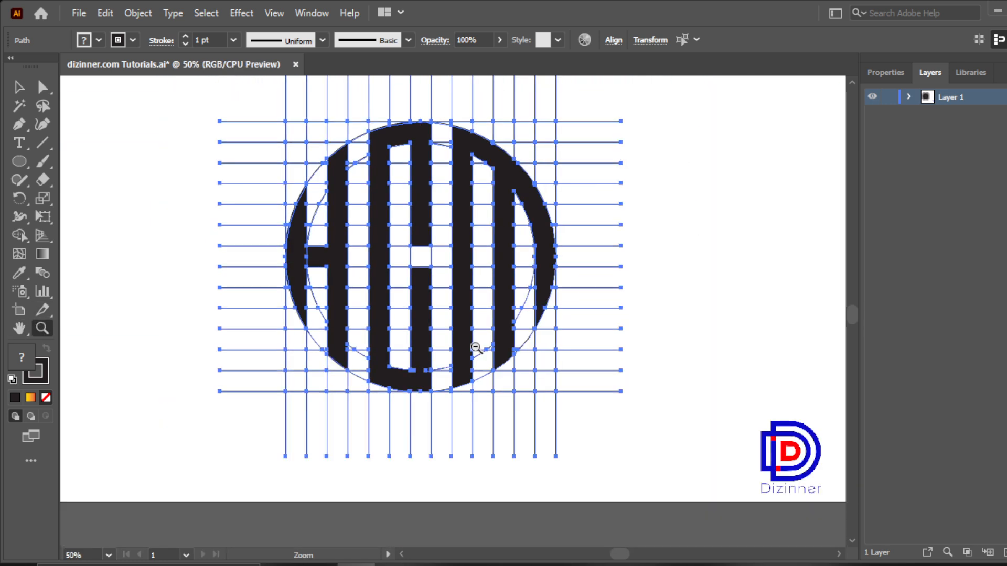
drag(248, 288, 408, 349)
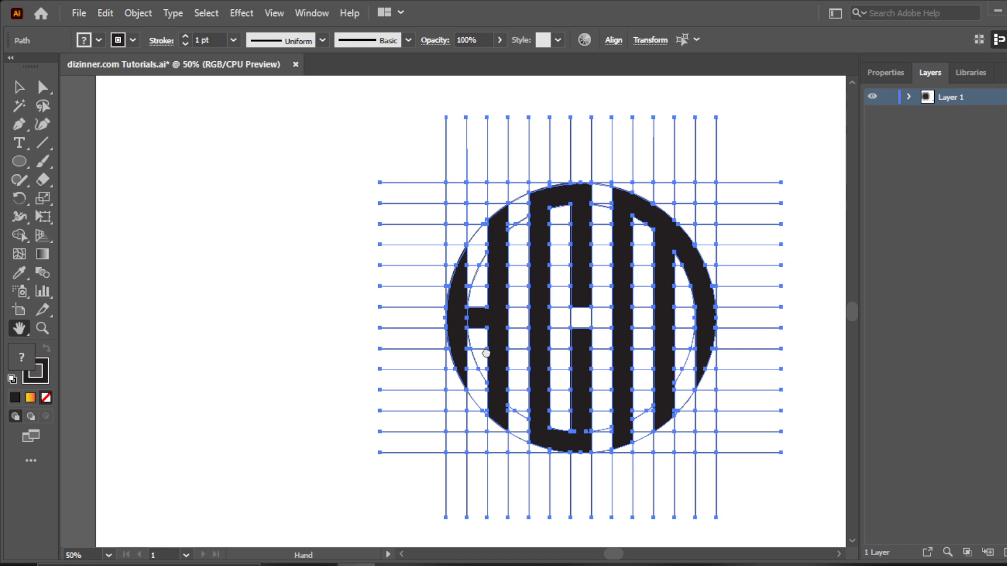
drag(486, 353, 491, 352)
click(17, 93)
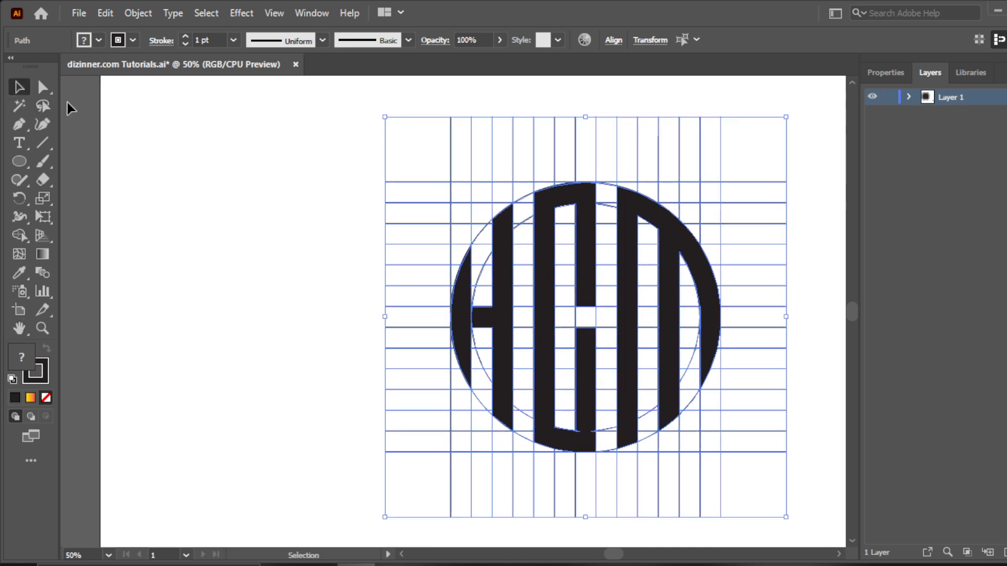
click(67, 102)
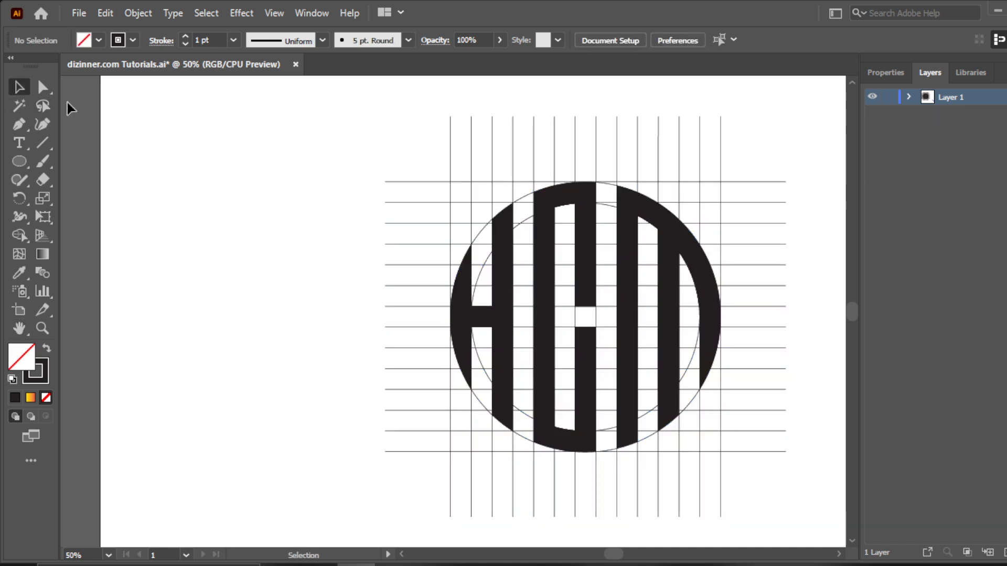
click(18, 310)
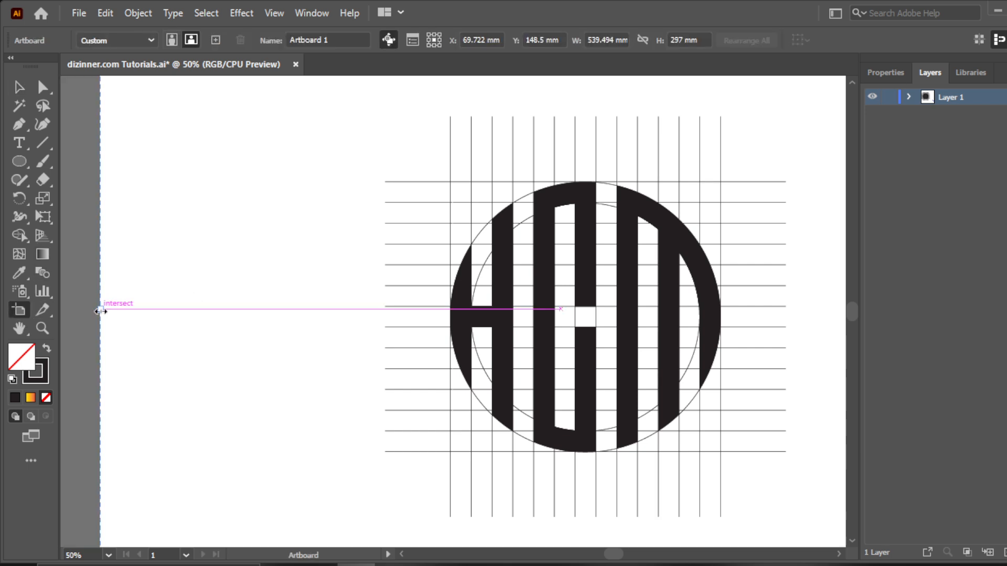
drag(100, 311, 80, 309)
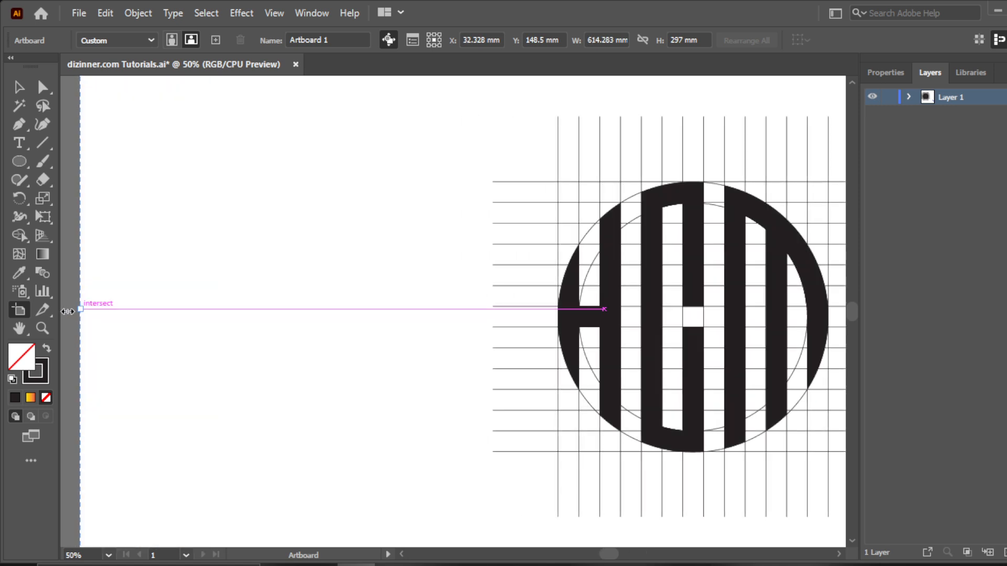
Step: Select all parts of the H, C and M without the grid and place a copy level with the original on its left
click(25, 327)
mouse_move(308, 328)
mouse_down()
mouse_move(337, 308)
mouse_move(322, 296)
mouse_move(326, 308)
mouse_move(337, 301)
mouse_up()
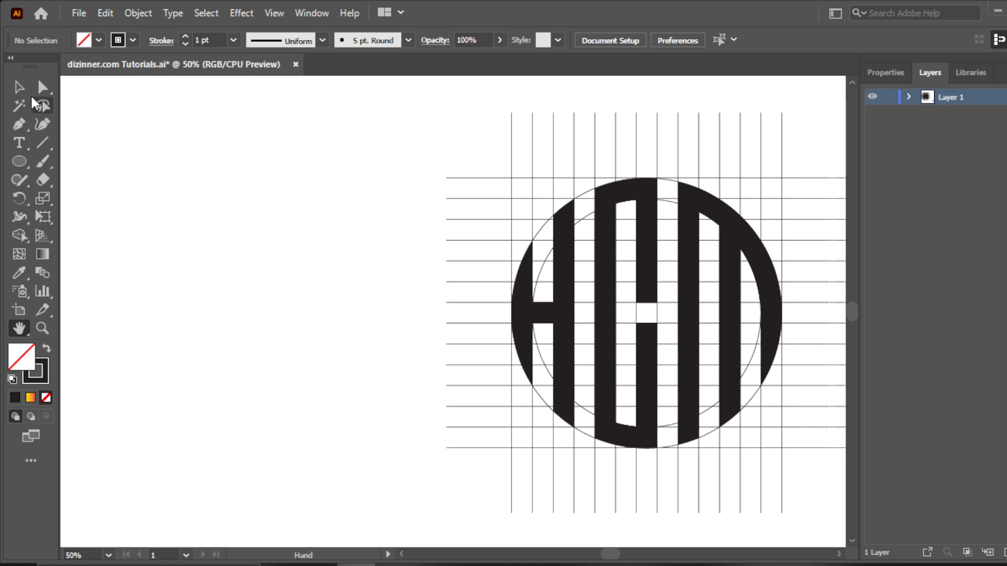
click(19, 86)
click(733, 233)
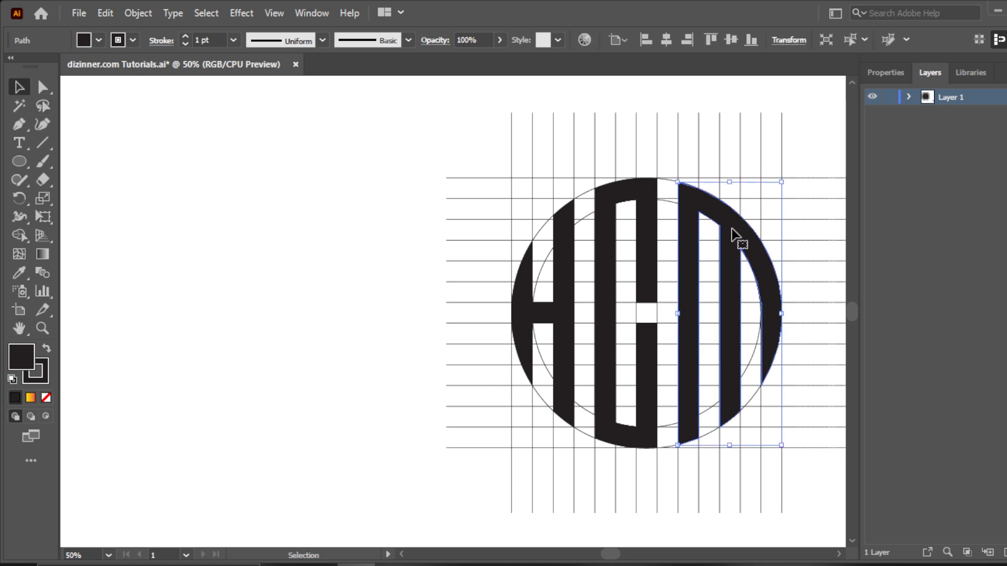
click(609, 226)
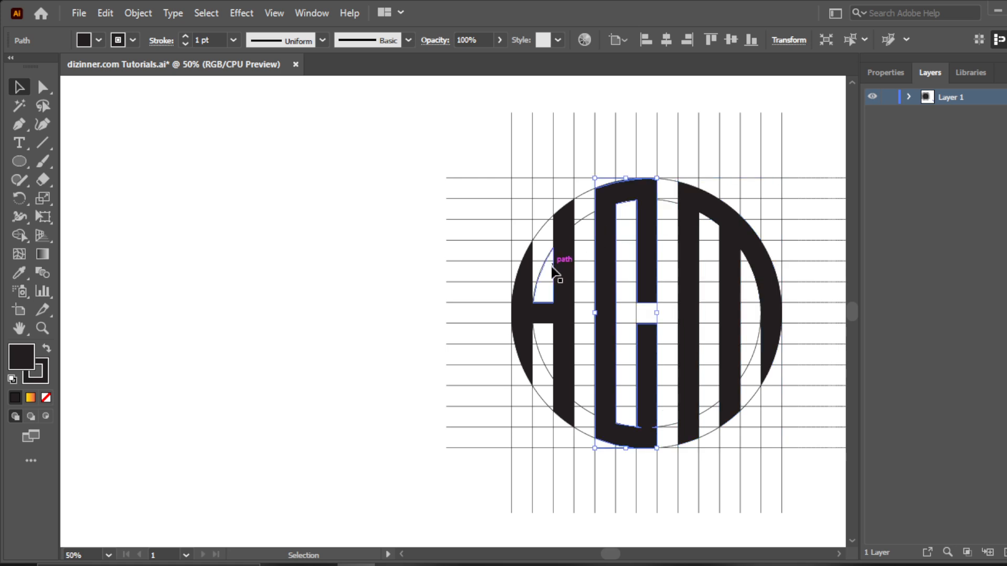
click(561, 276)
click(519, 299)
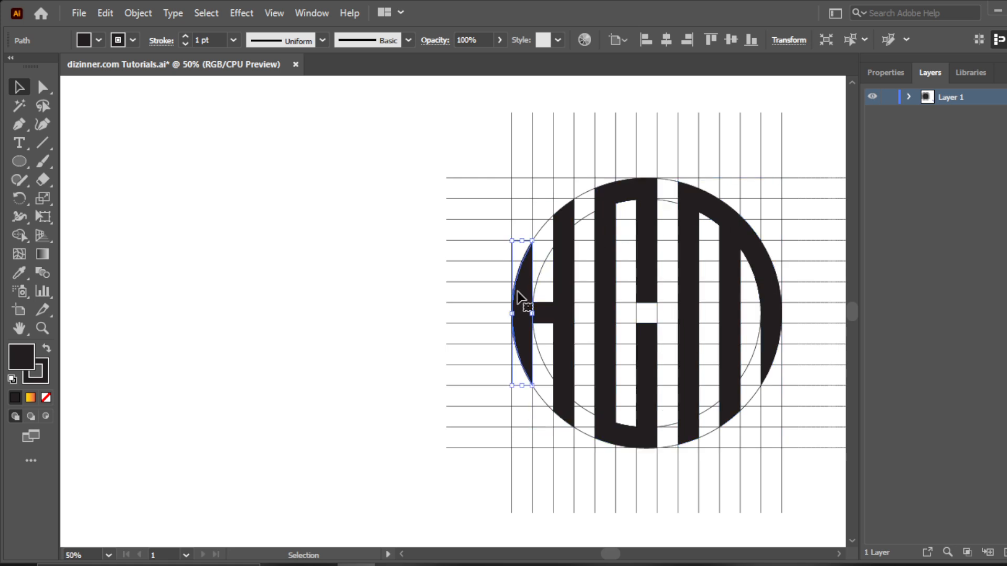
shift+click(544, 315)
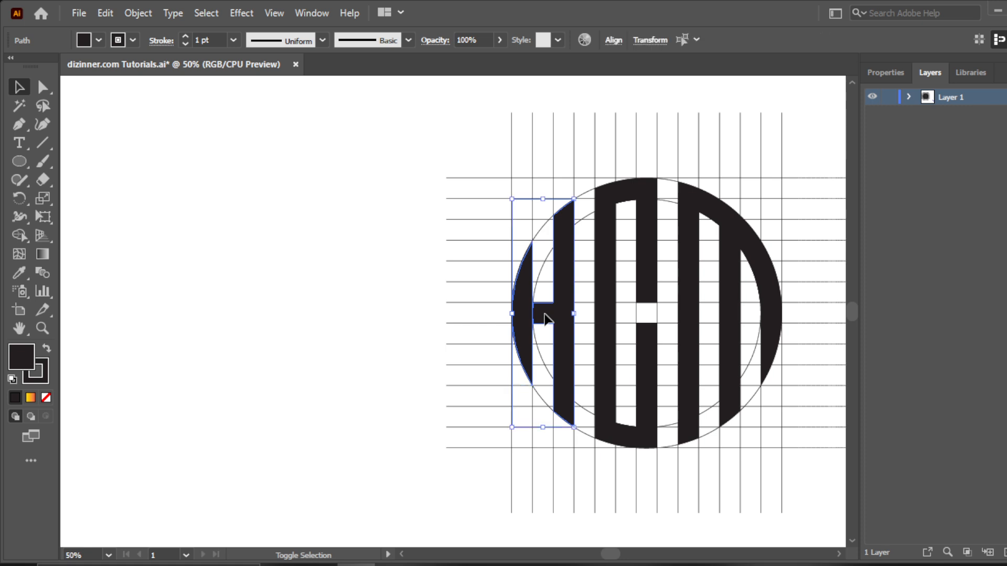
shift+click(604, 308)
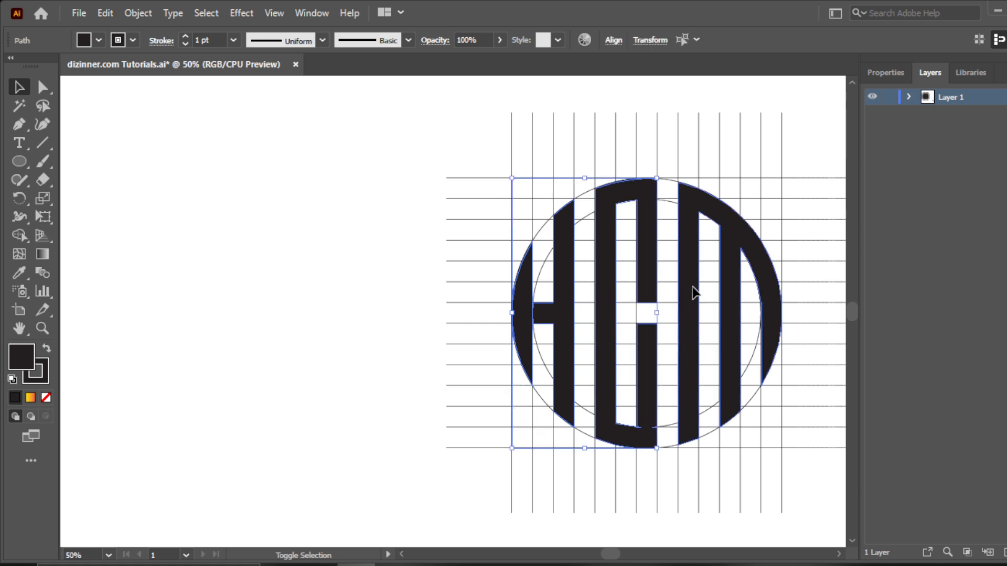
shift+click(692, 287)
drag(692, 286, 352, 292)
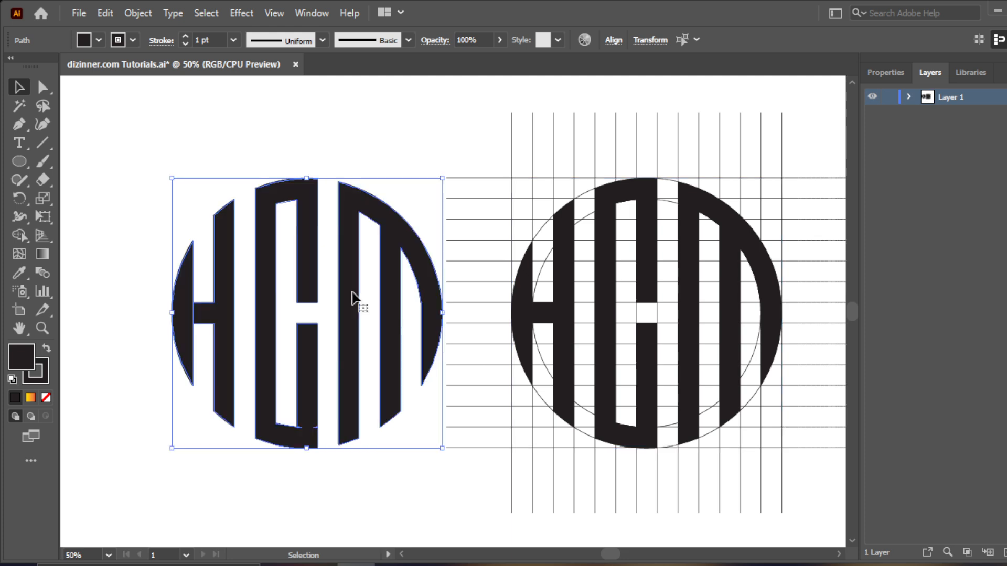
click(356, 483)
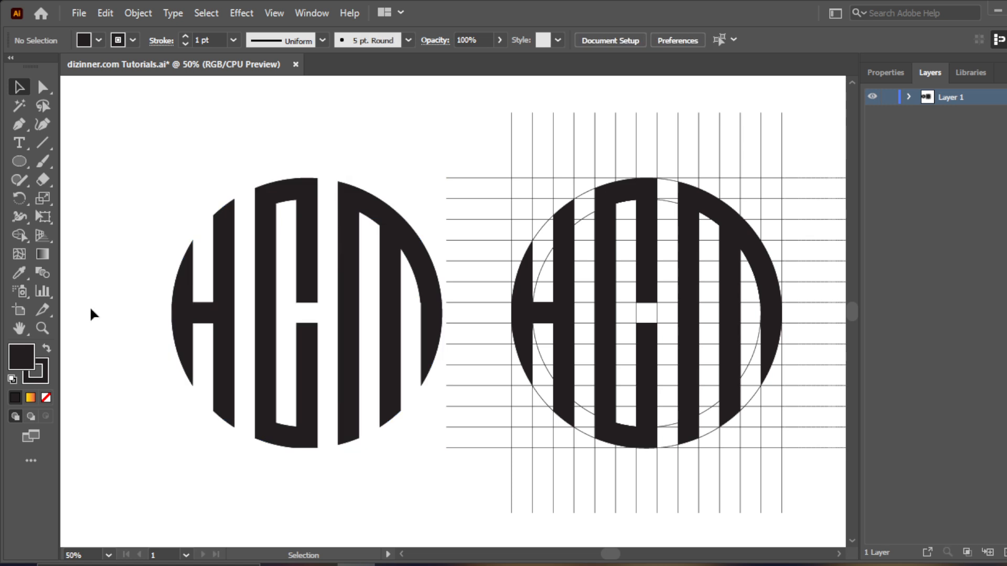
Step: Examine the edges and joints of the copied monogram up close
click(42, 328)
click(297, 331)
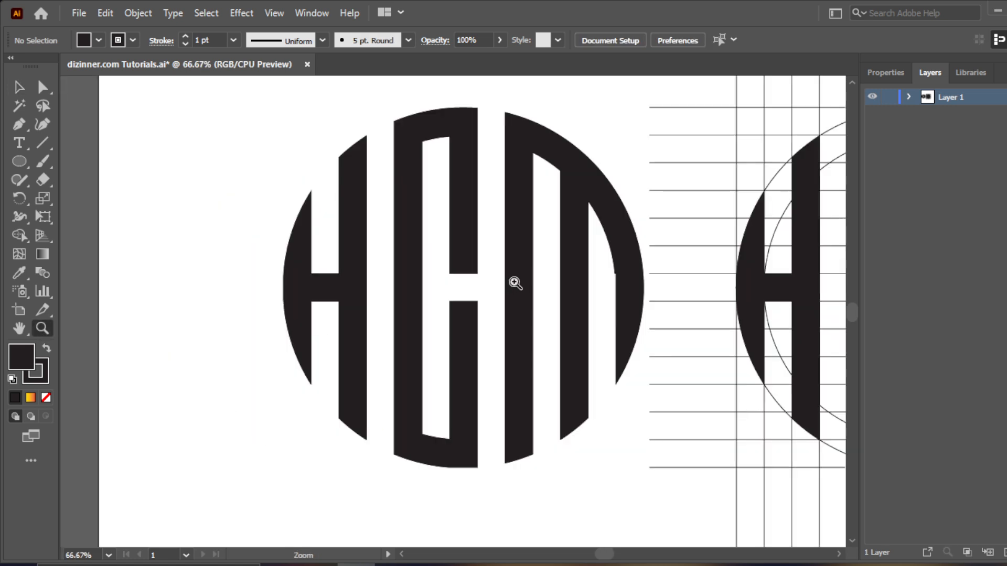
click(515, 283)
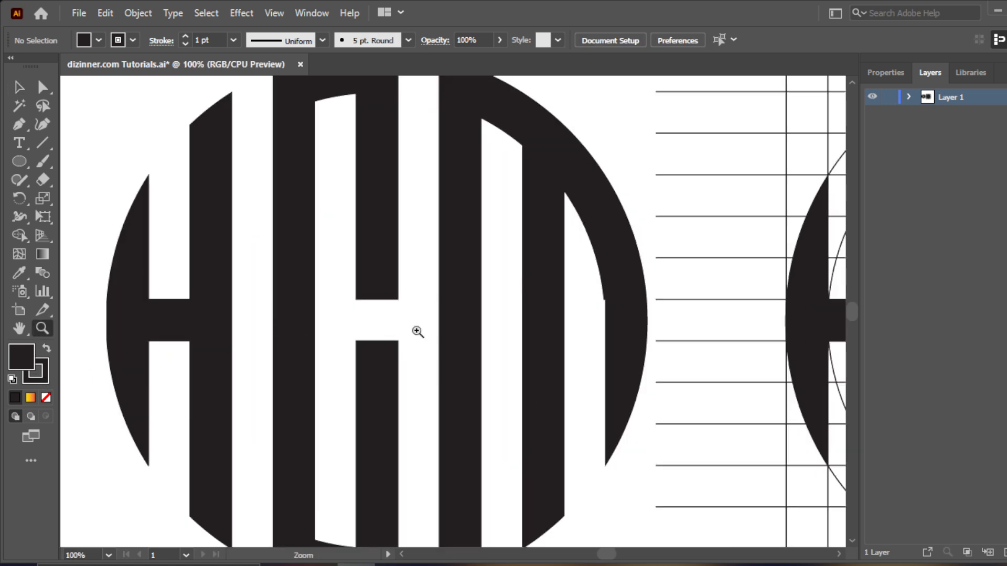
alt+click(416, 333)
click(20, 328)
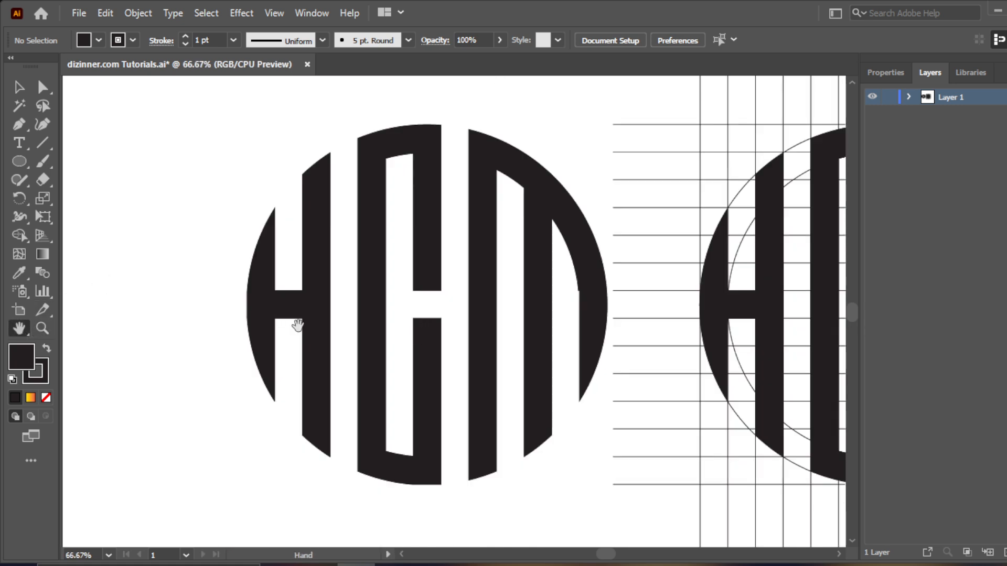